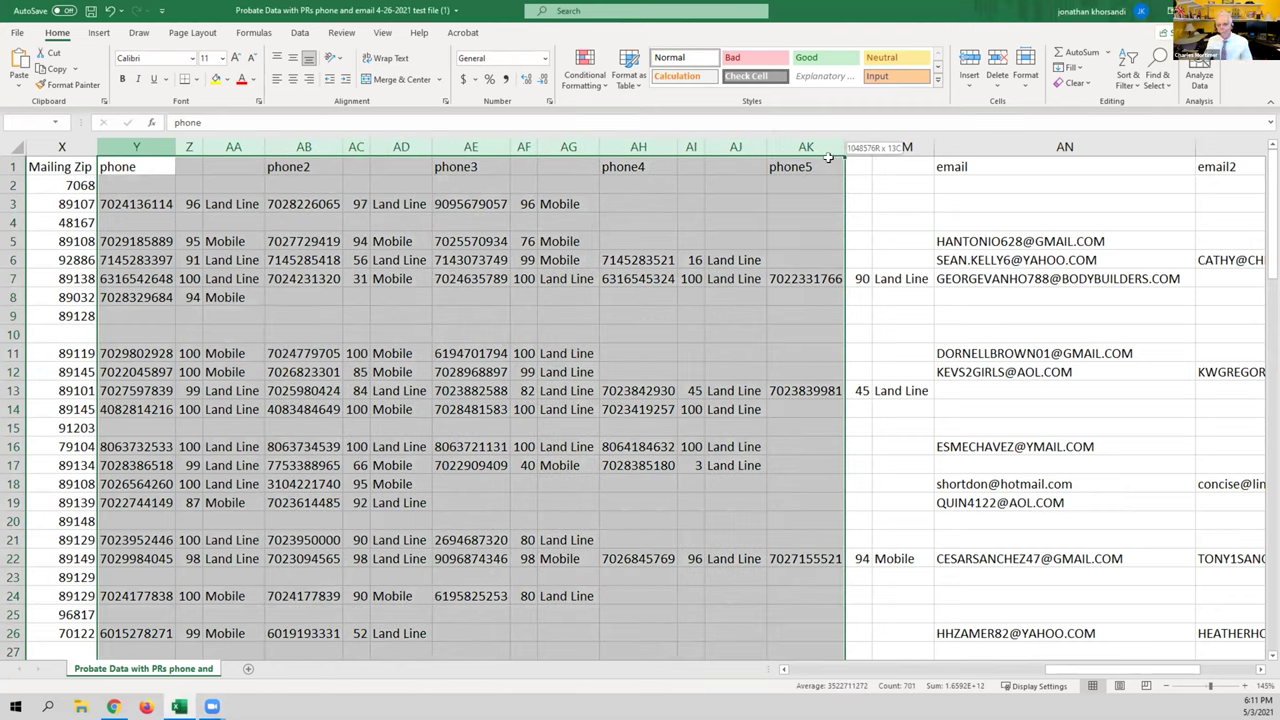
Highlight columns Y through AN, from the first phone column to the email column, with a yellow fill
click(216, 80)
click(304, 353)
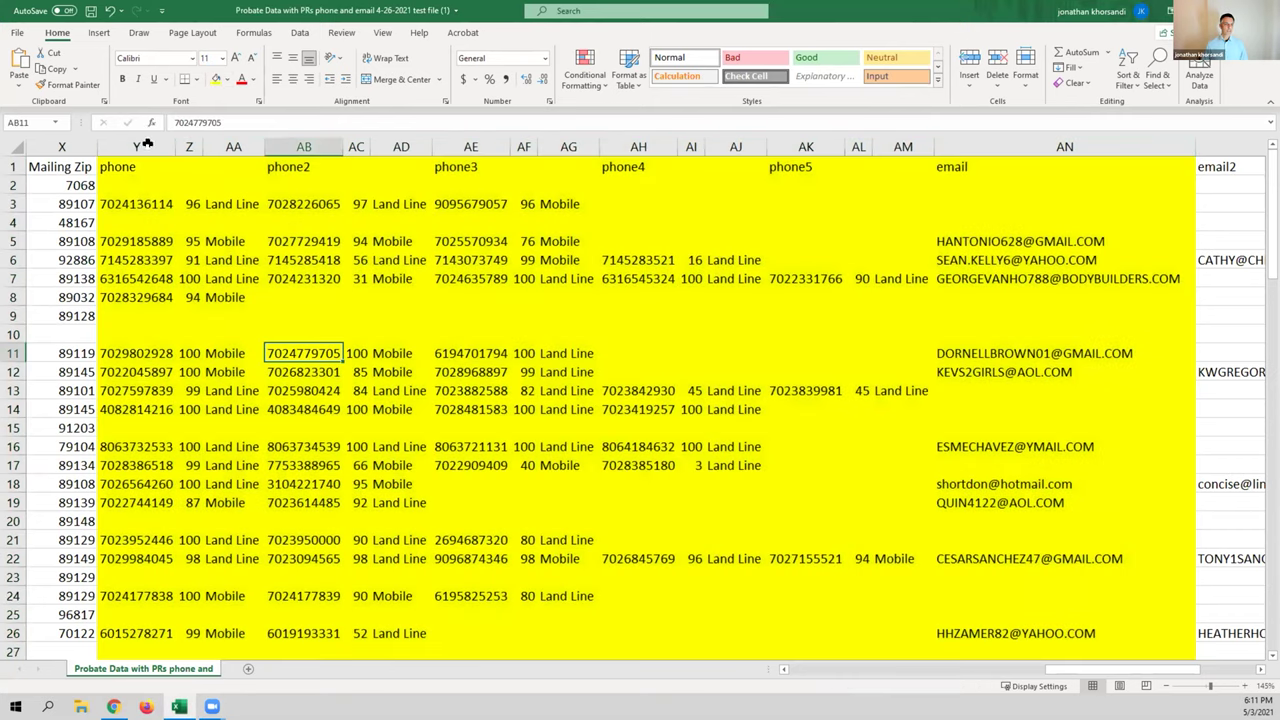
Format cells Y3 to Y20 in the phone column with the Special category's Phone Number type
click(148, 141)
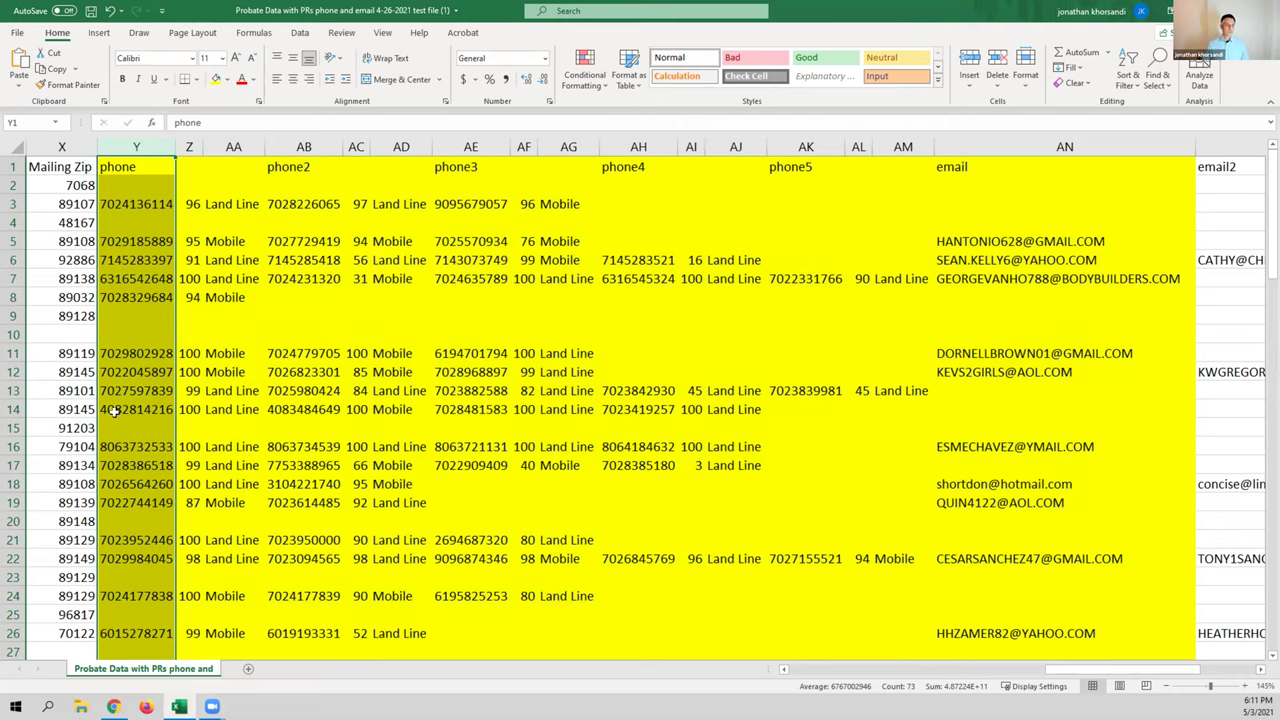
drag(113, 206, 124, 300)
click(122, 199)
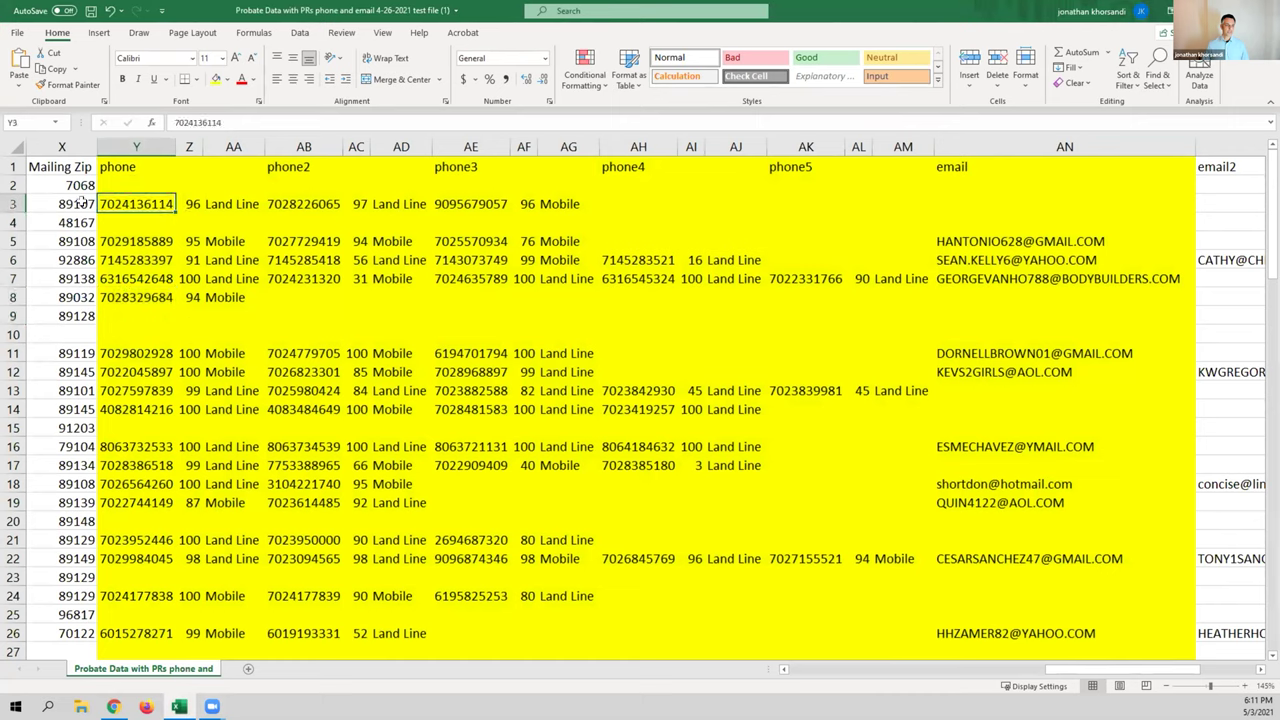
drag(113, 199, 113, 520)
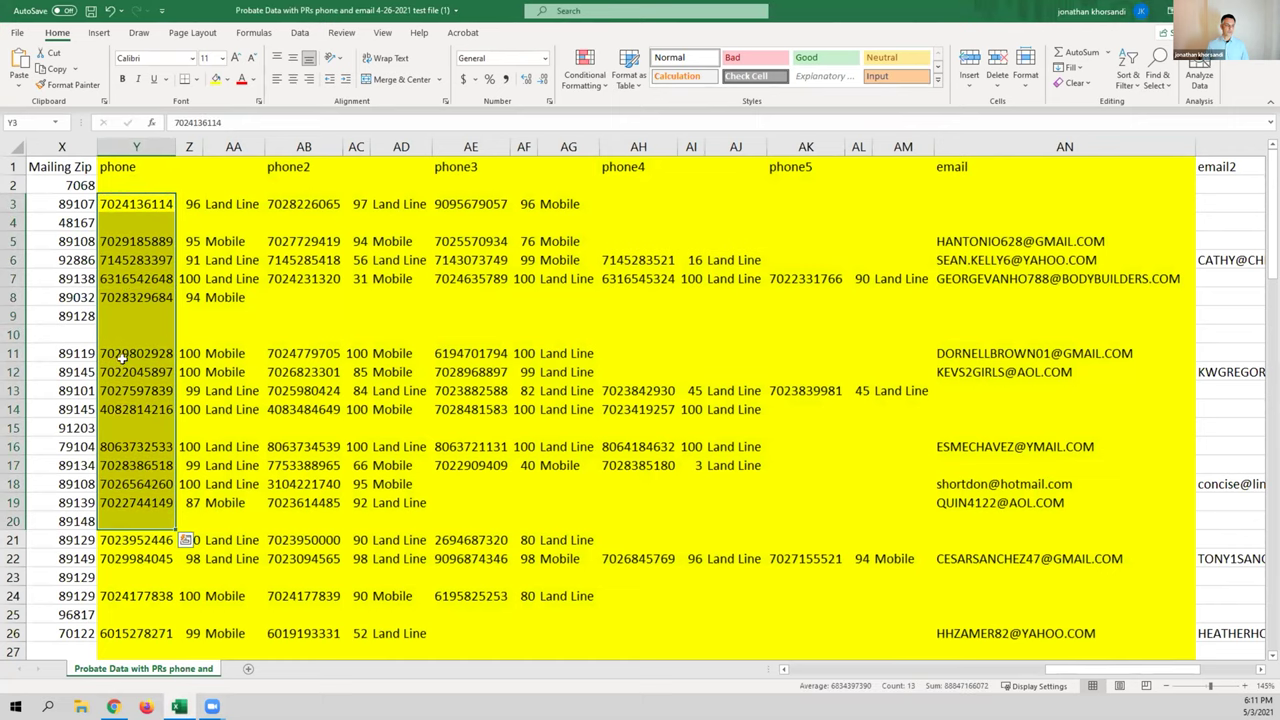
right_click(145, 260)
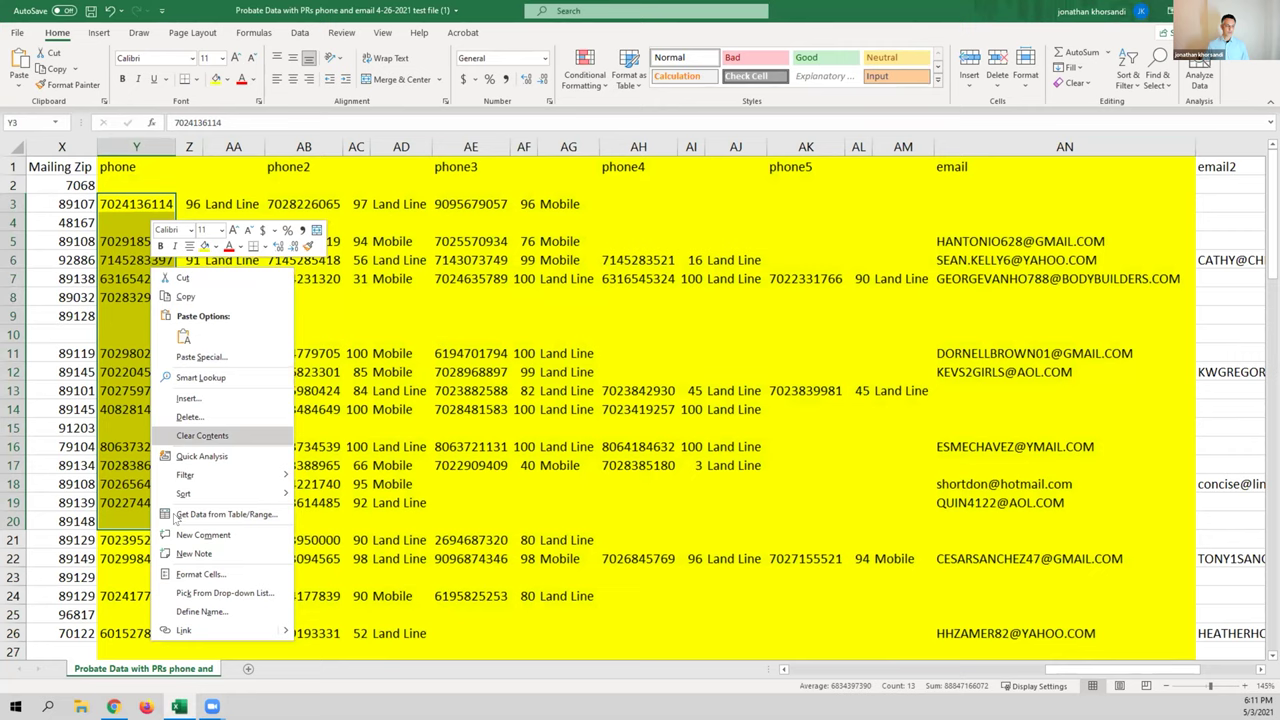
click(199, 573)
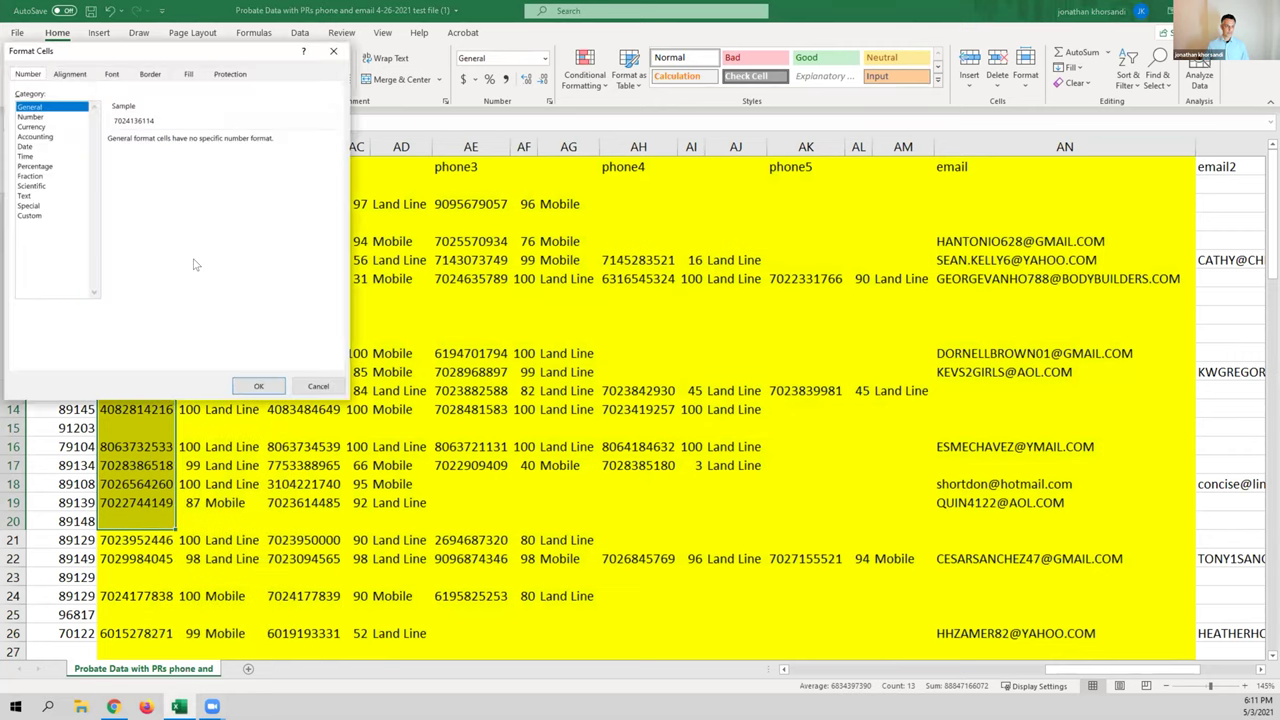
click(30, 205)
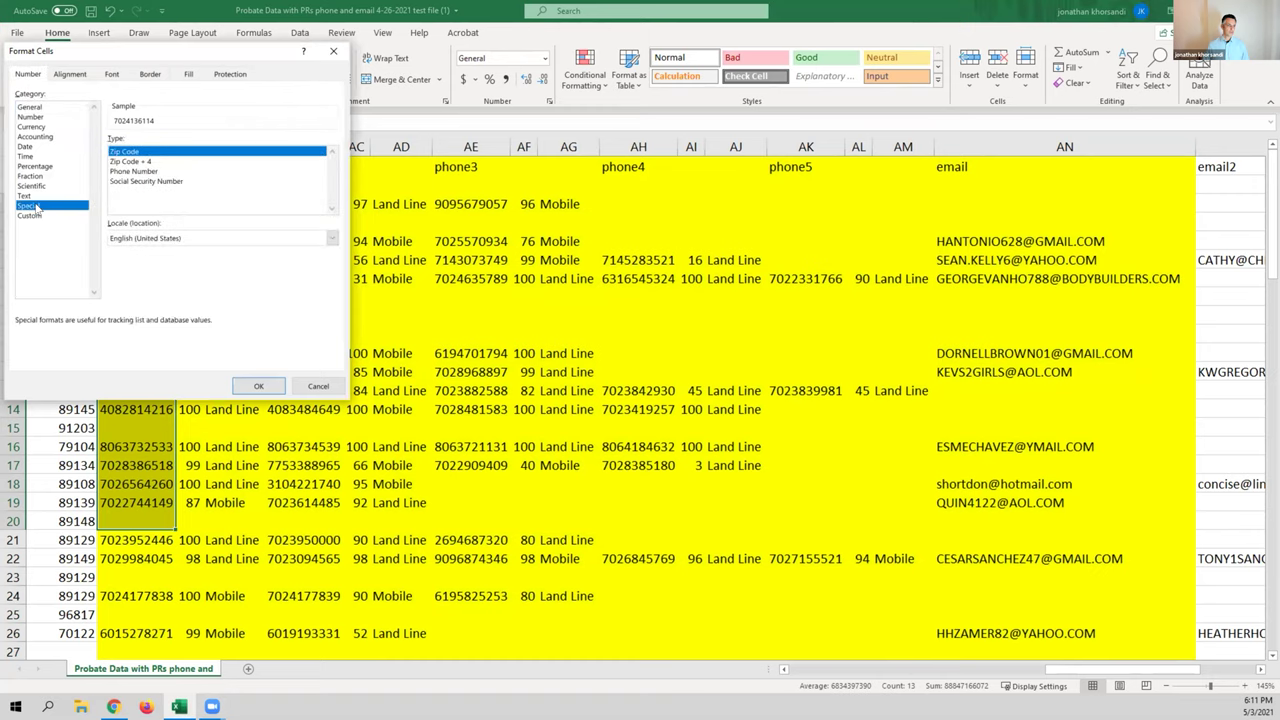
click(133, 171)
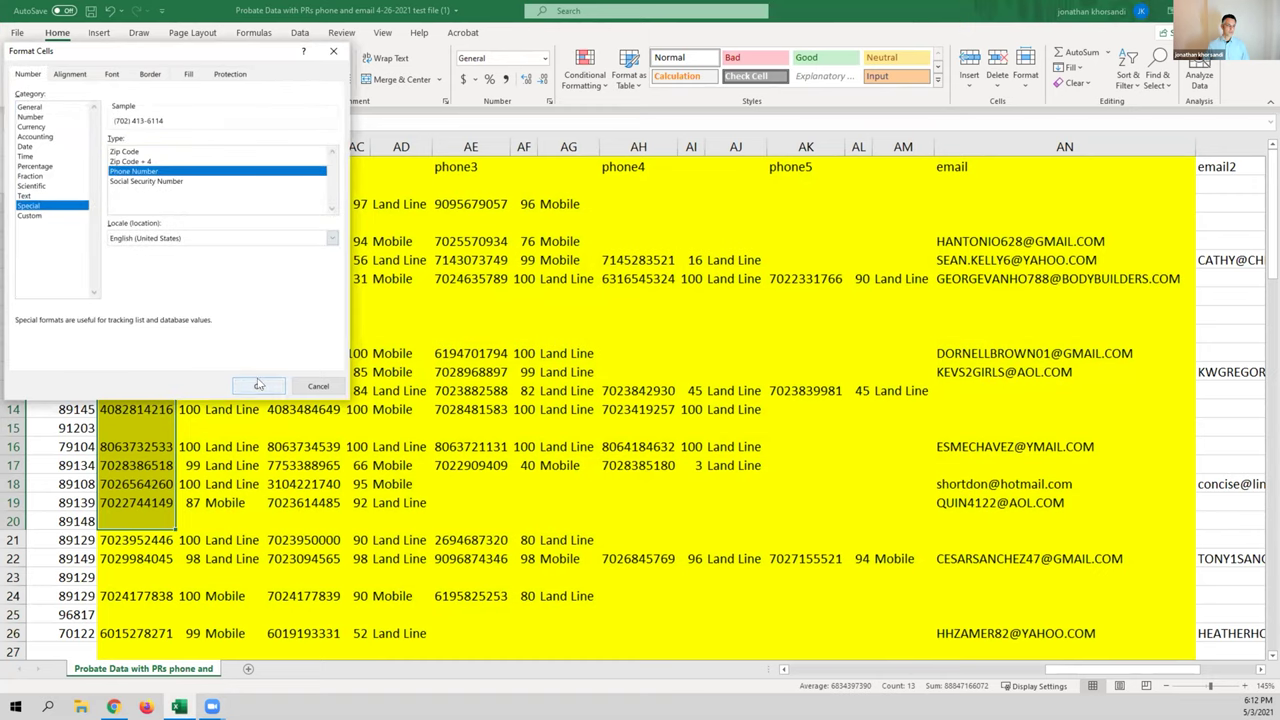
click(258, 386)
click(128, 266)
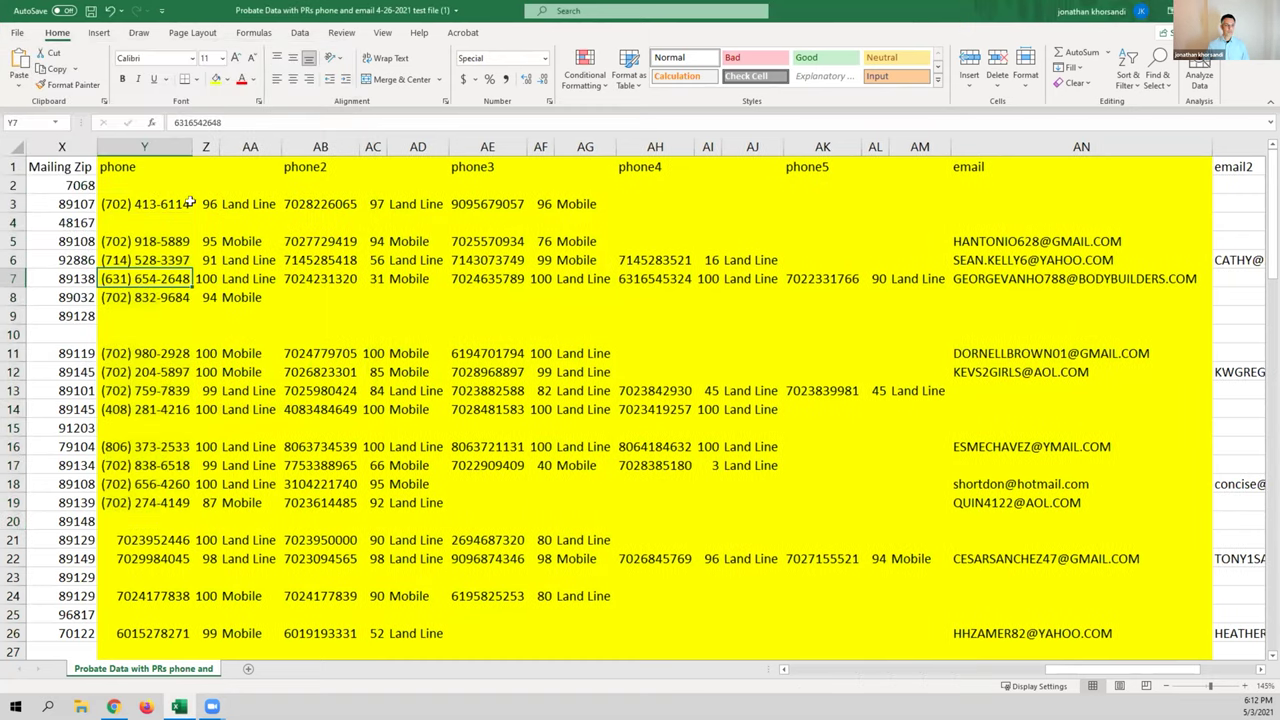
Examine the scores in column Z and the line types in column AA that belong to the first phone numbers
click(208, 202)
drag(201, 199, 199, 296)
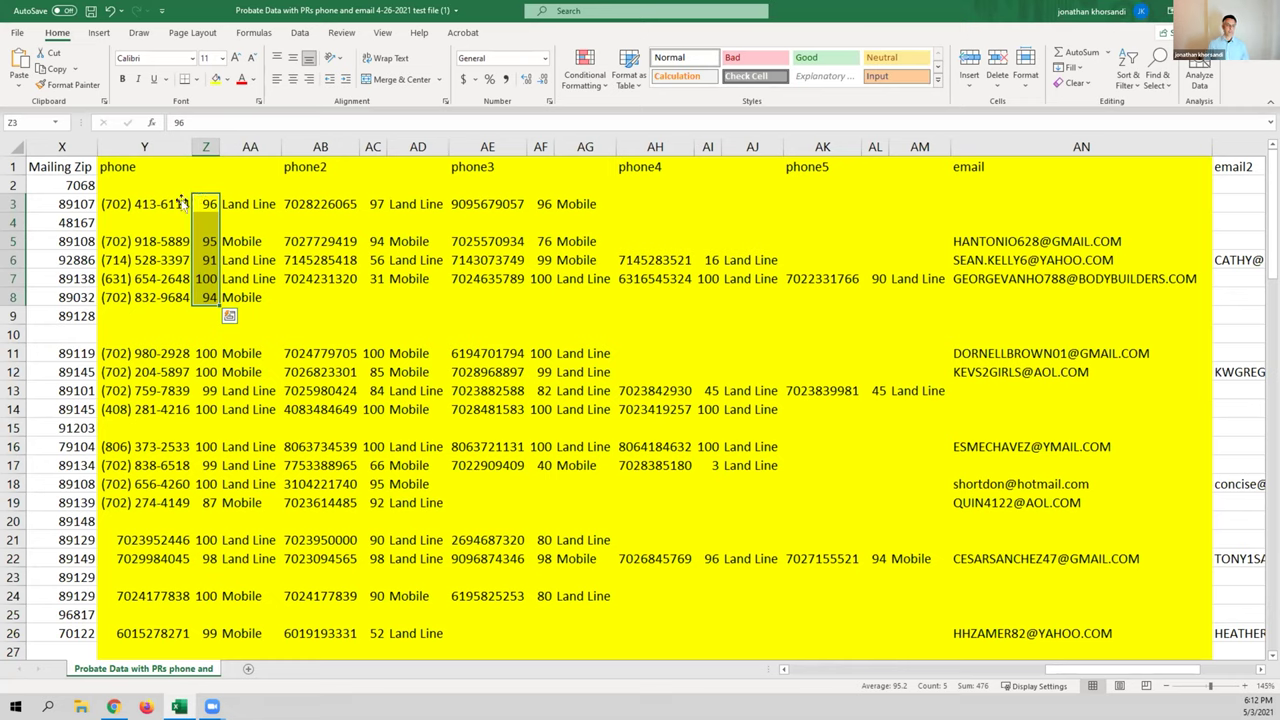
click(201, 202)
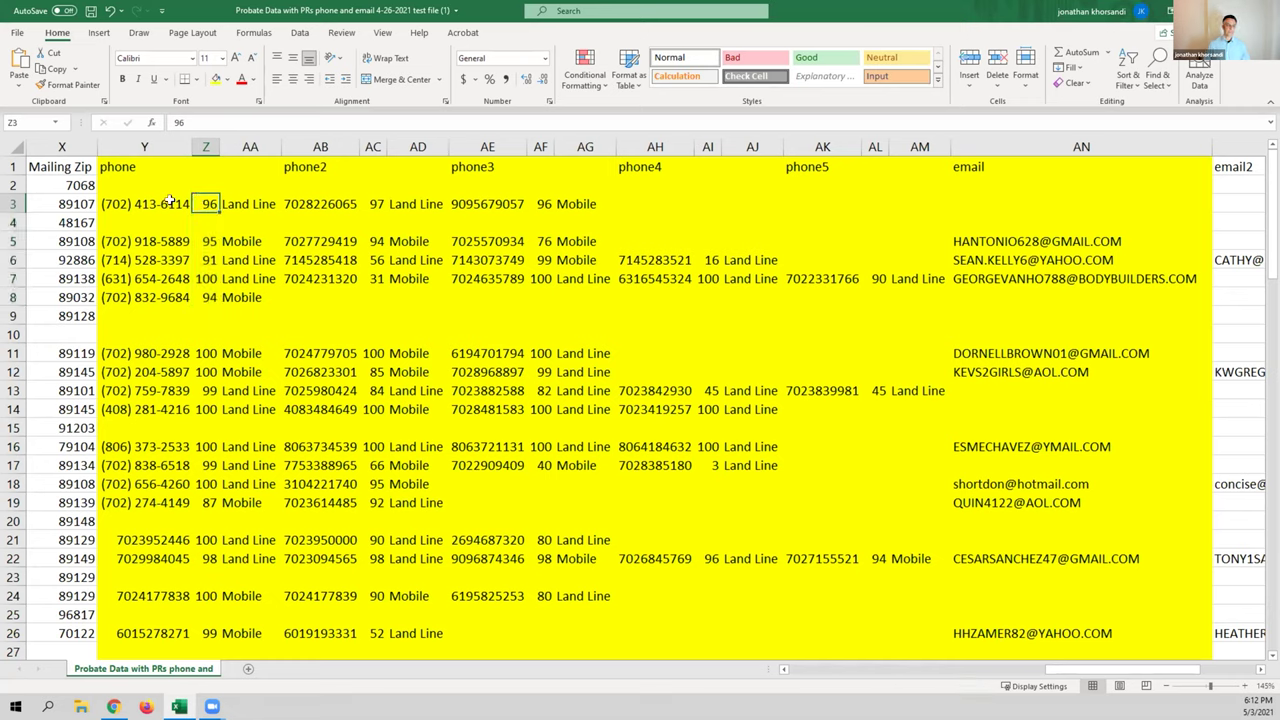
click(145, 203)
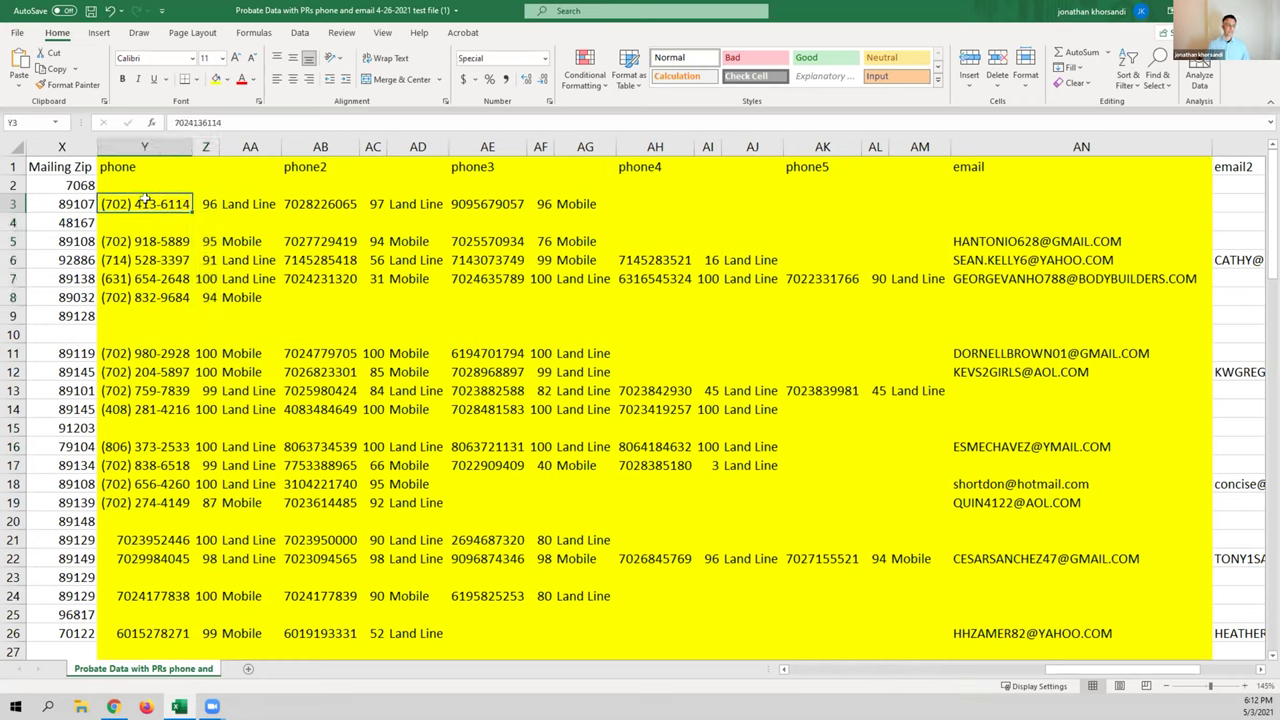
click(208, 272)
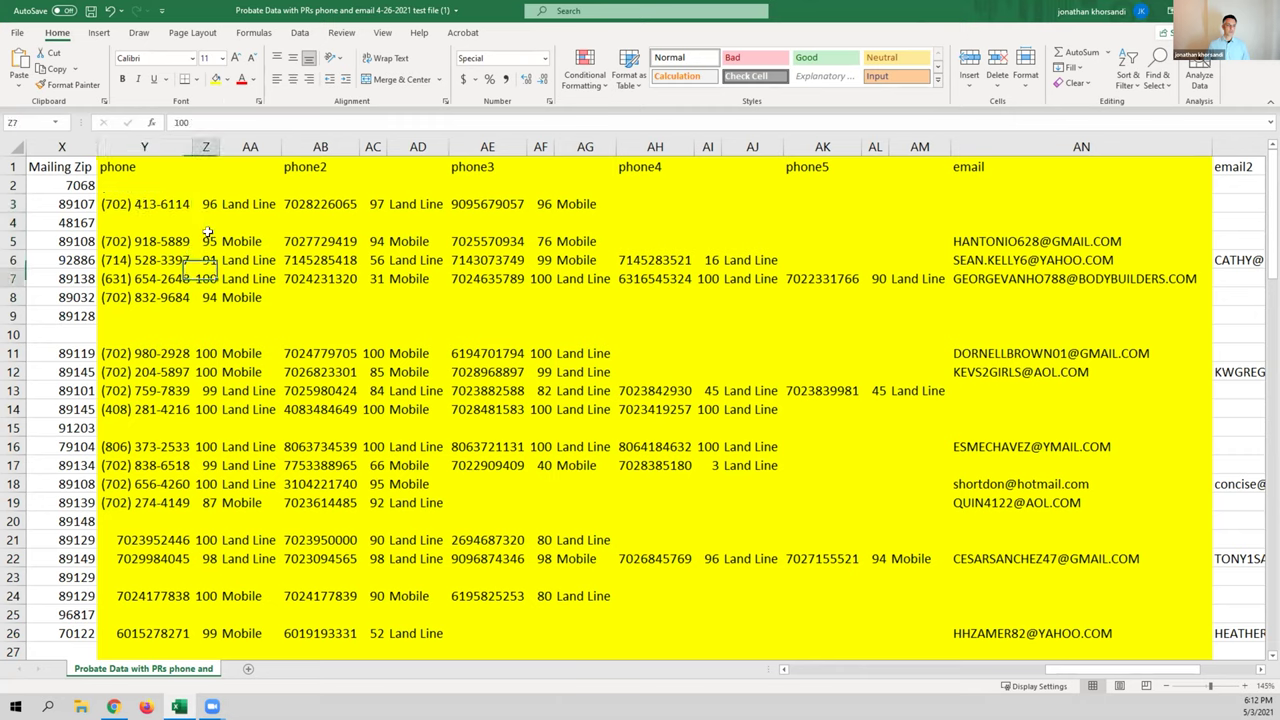
drag(203, 201, 201, 400)
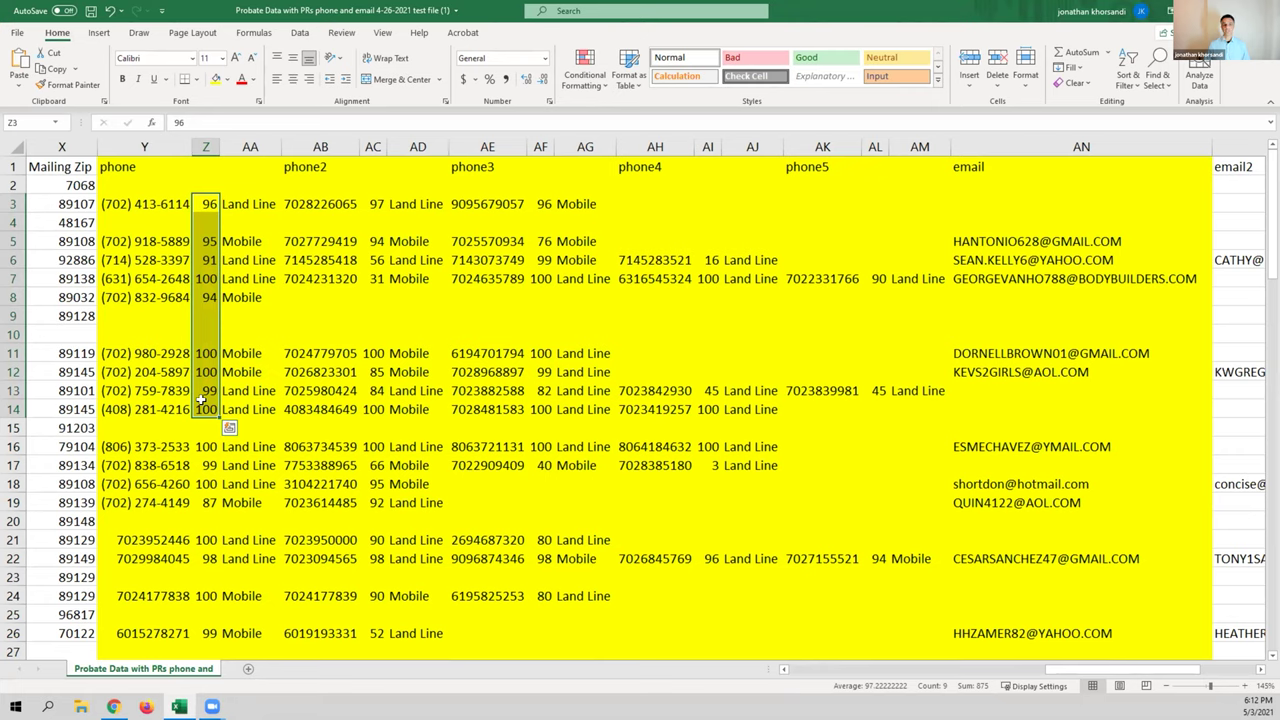
click(134, 200)
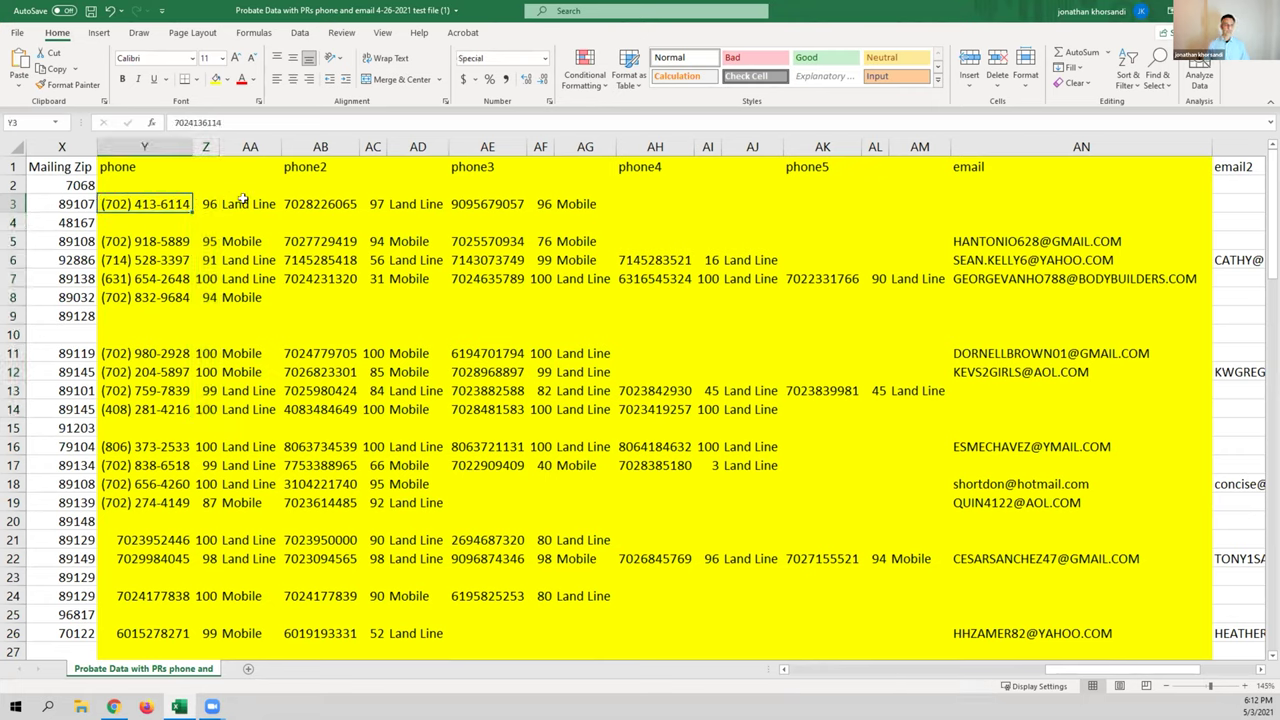
click(242, 199)
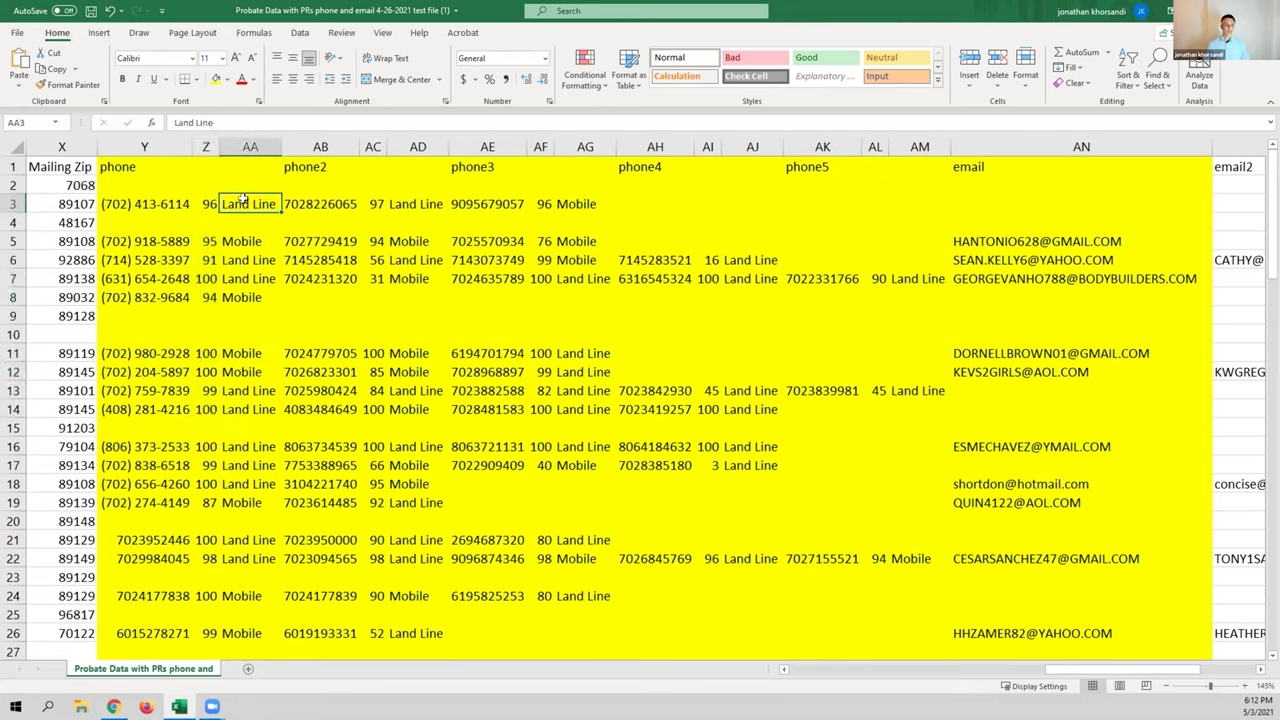
drag(242, 199, 250, 254)
click(170, 200)
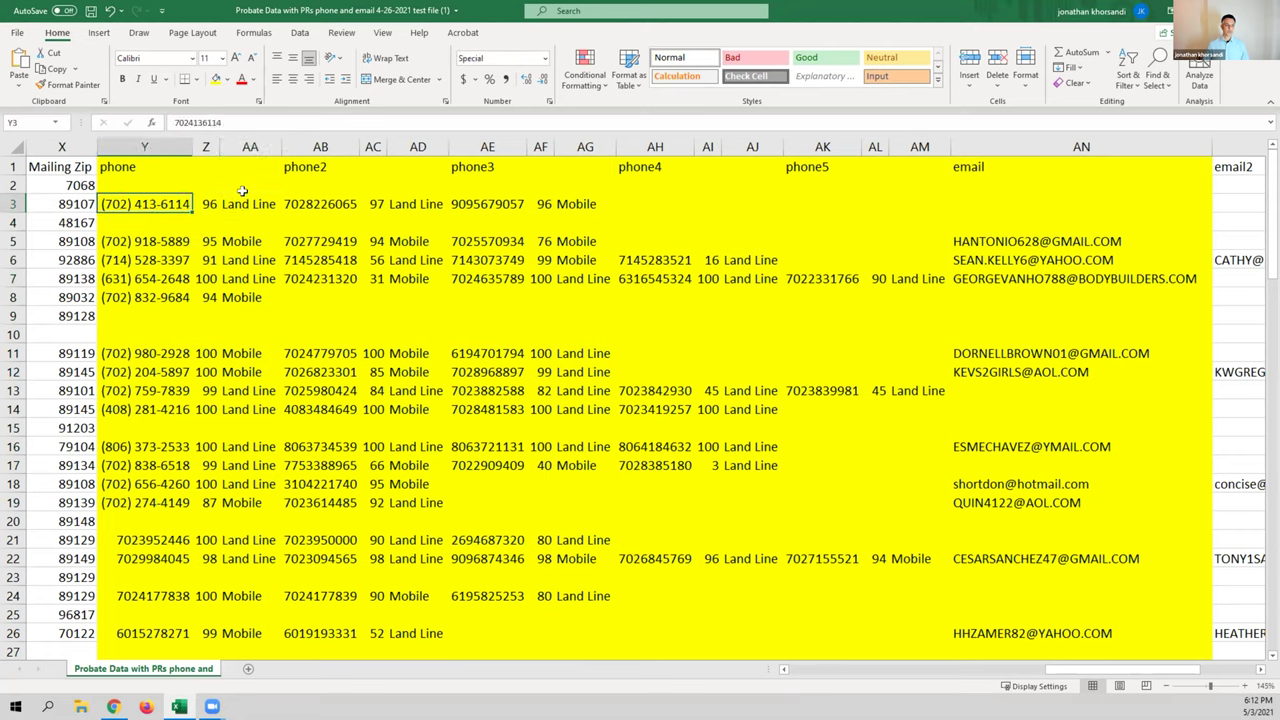
Compare the phone, phone2 and phone3 entries in row 3, including their scores and line types
drag(300, 166, 370, 203)
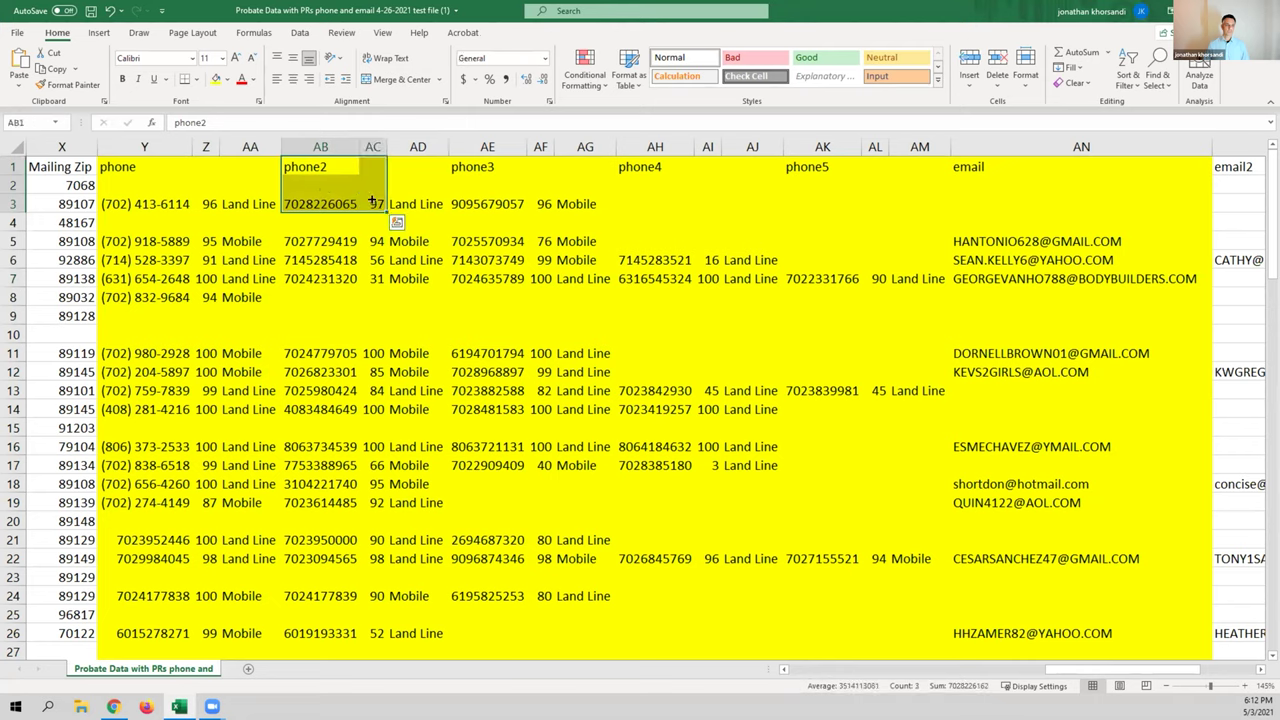
click(349, 200)
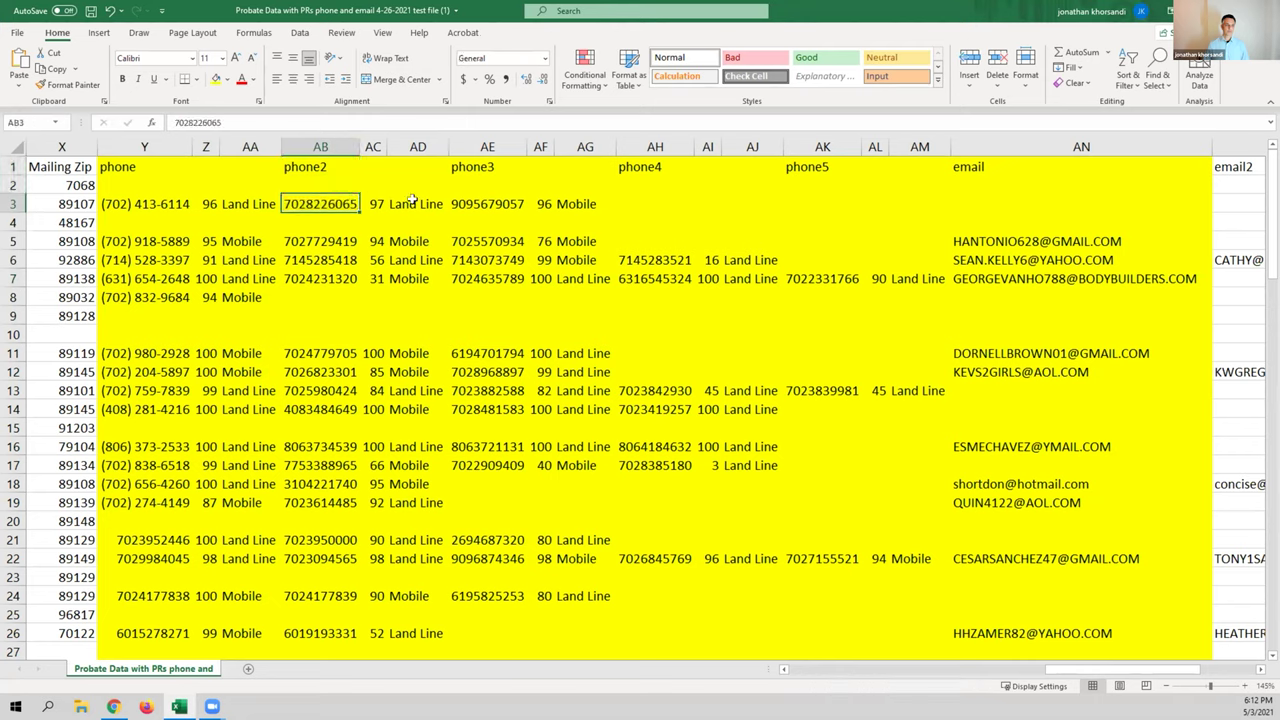
drag(412, 203, 330, 202)
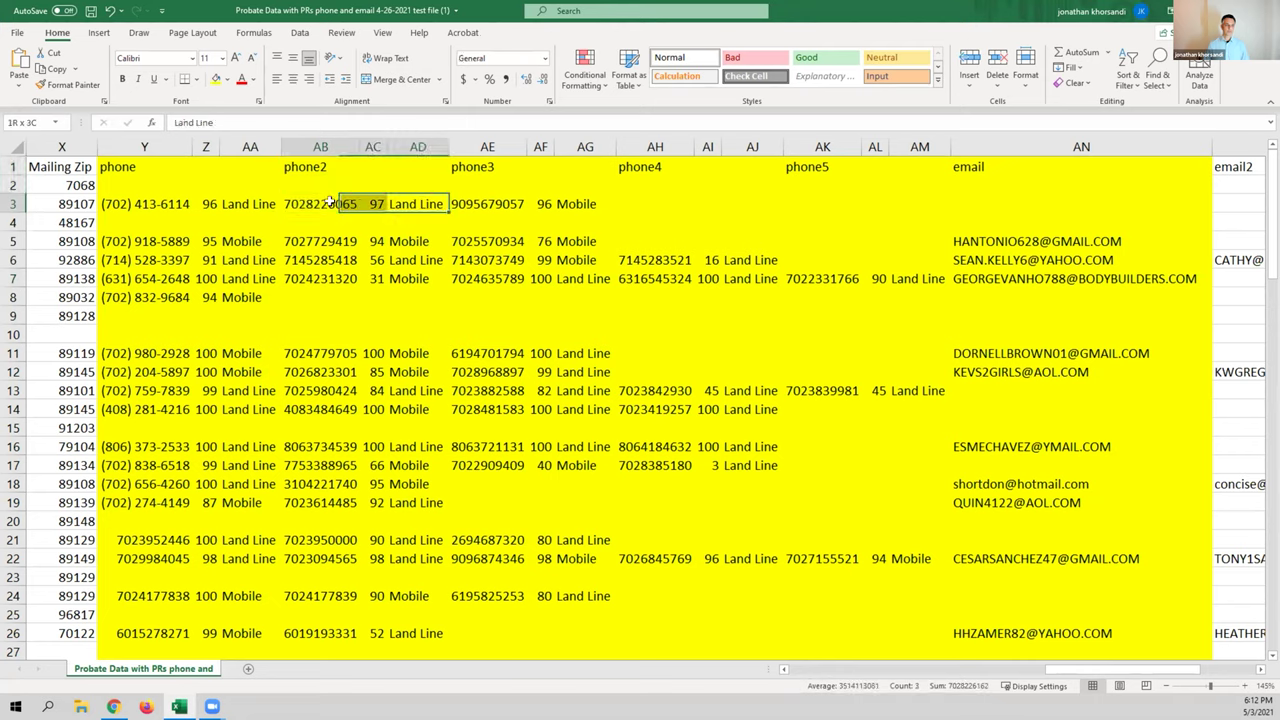
click(510, 200)
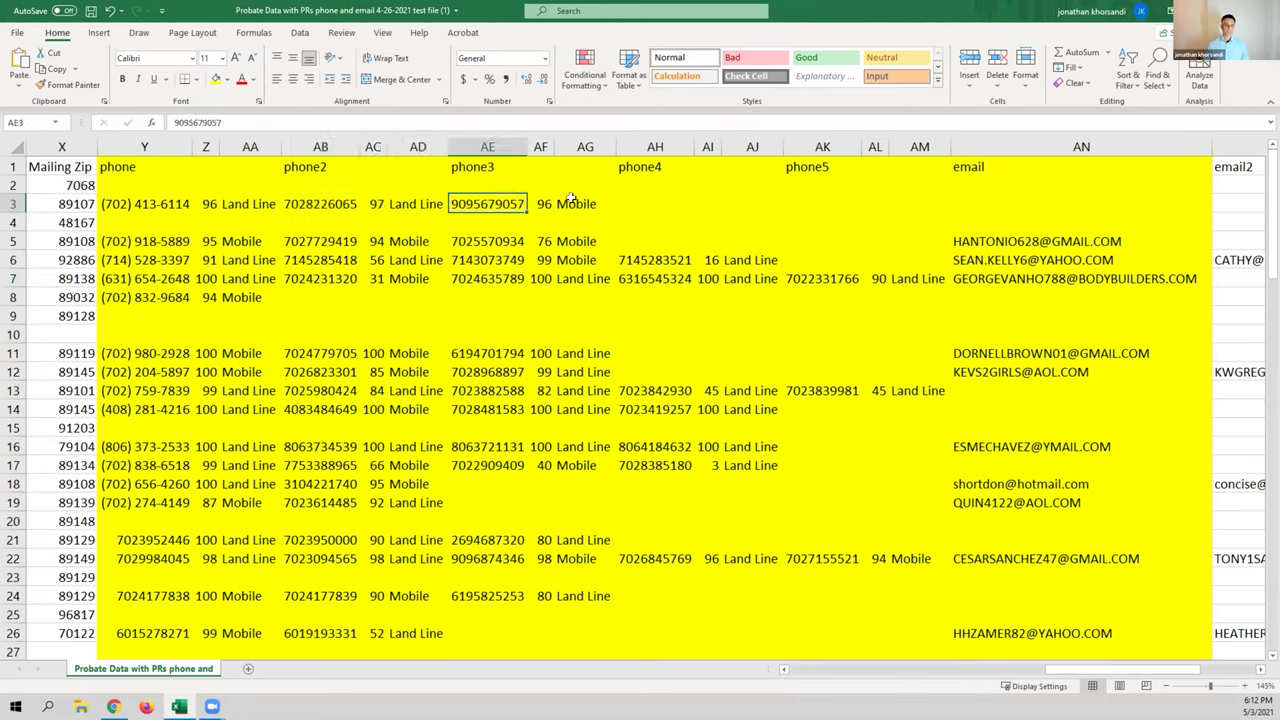
click(143, 200)
click(340, 200)
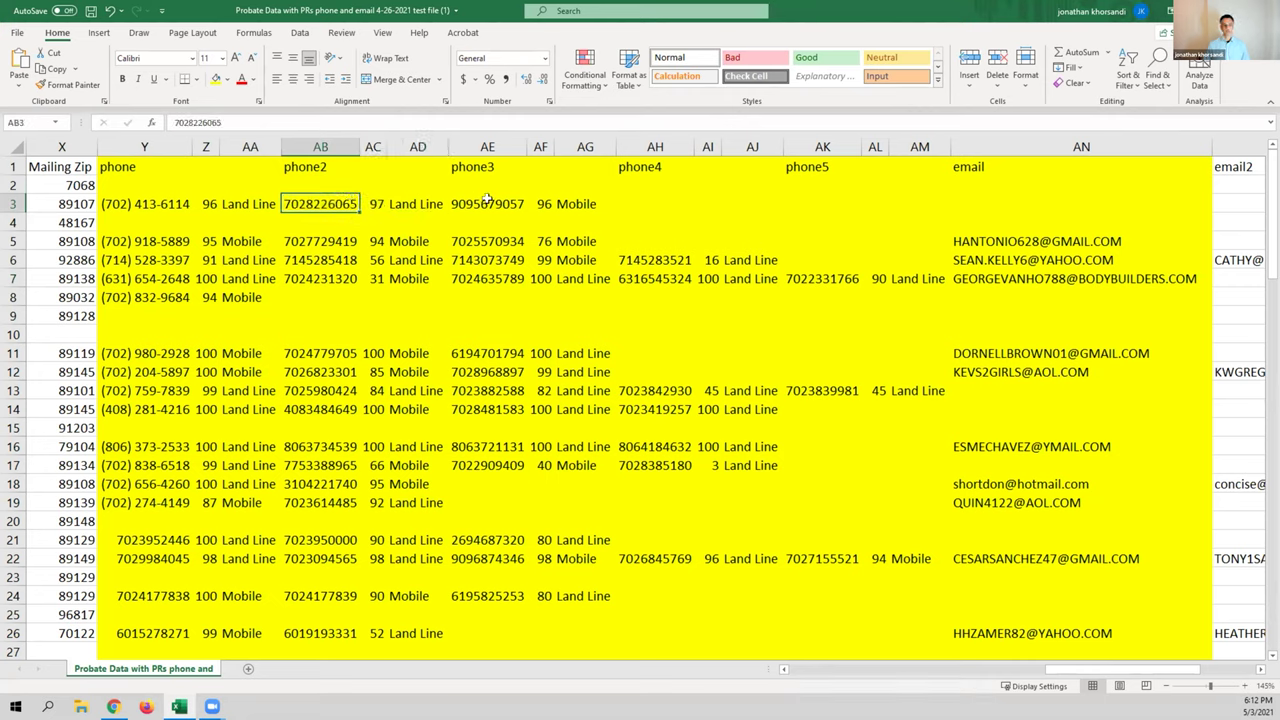
click(487, 200)
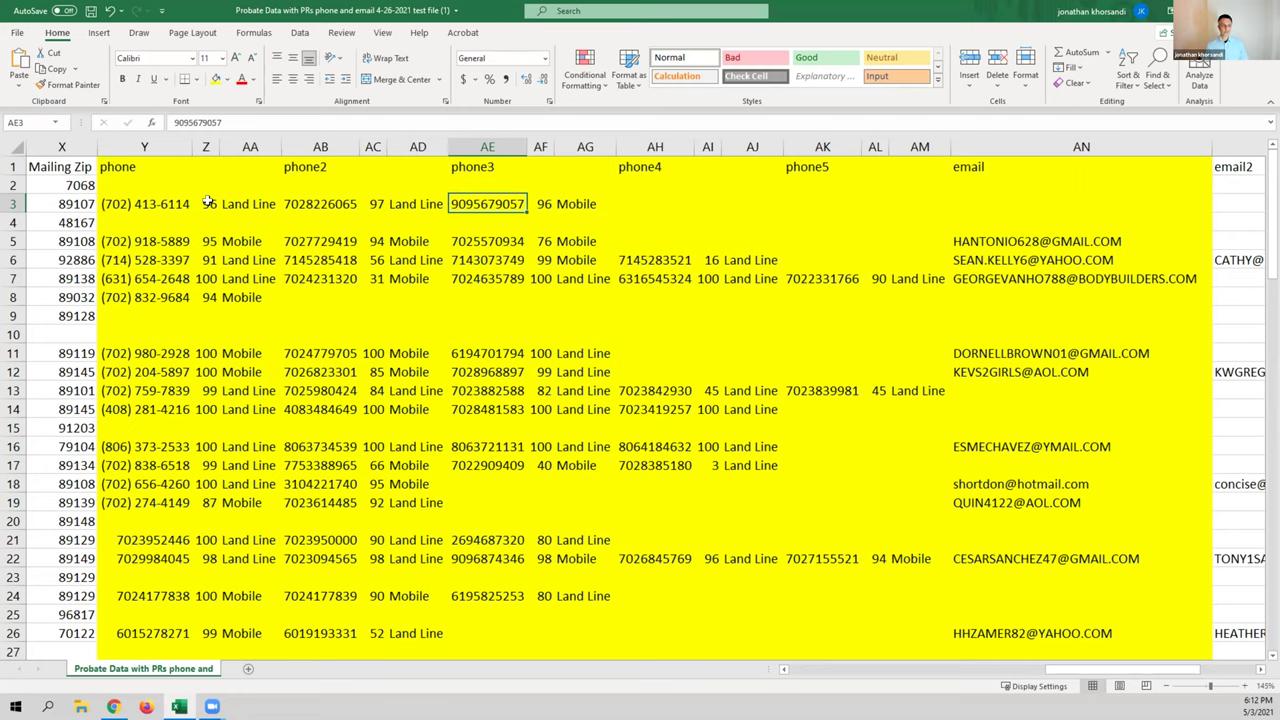
click(308, 202)
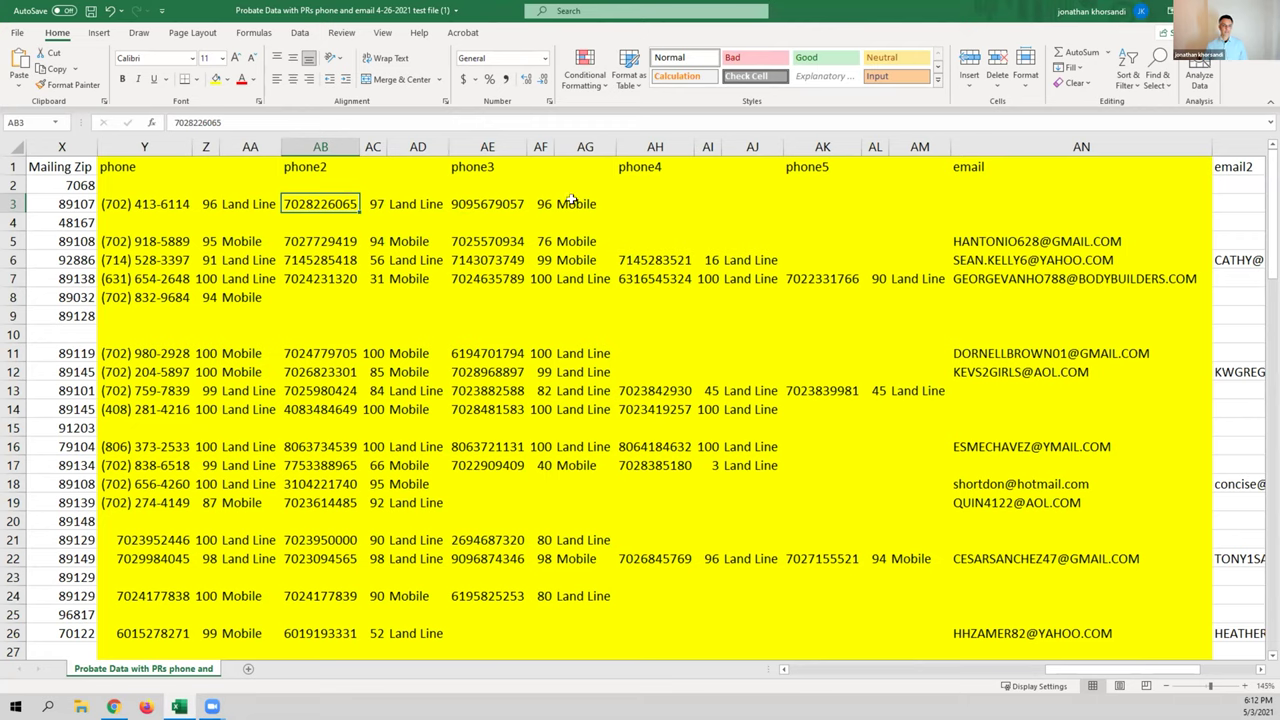
drag(571, 200, 500, 200)
click(497, 200)
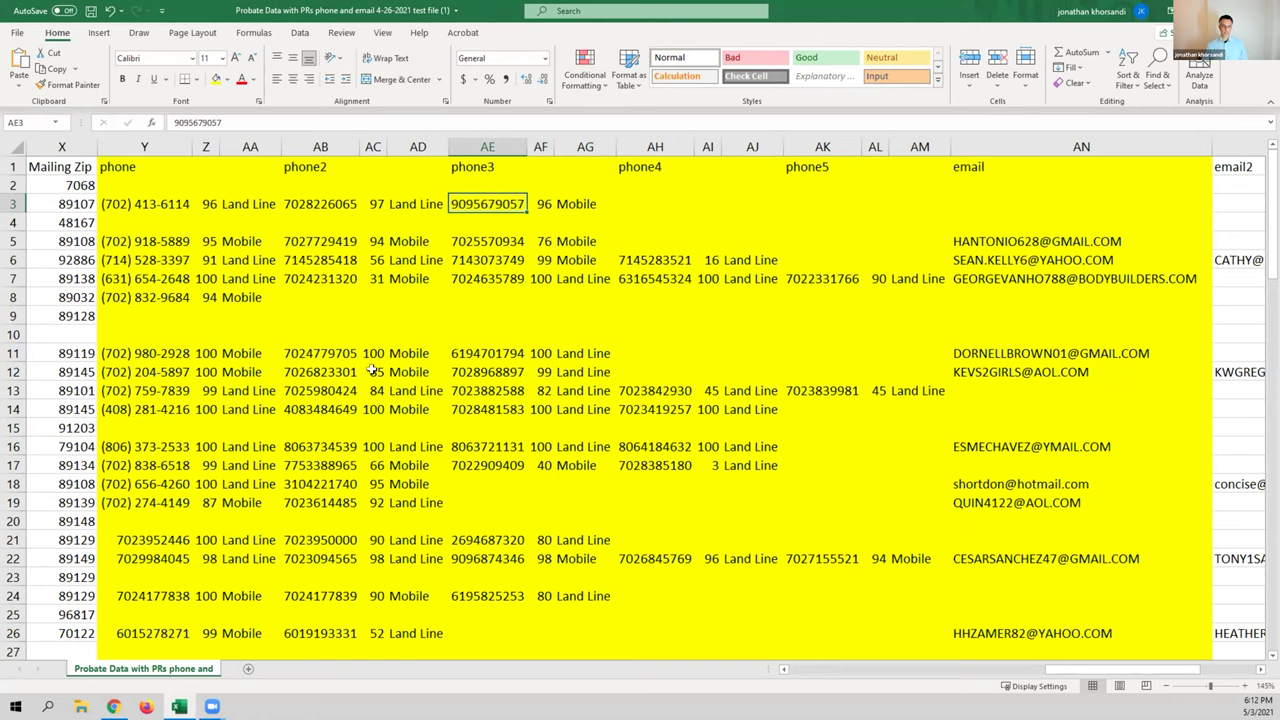
Compare the five phone entries in row 13, from the highest-scored numbers to the lowest-scored ones
scroll(370, 371, down, 3)
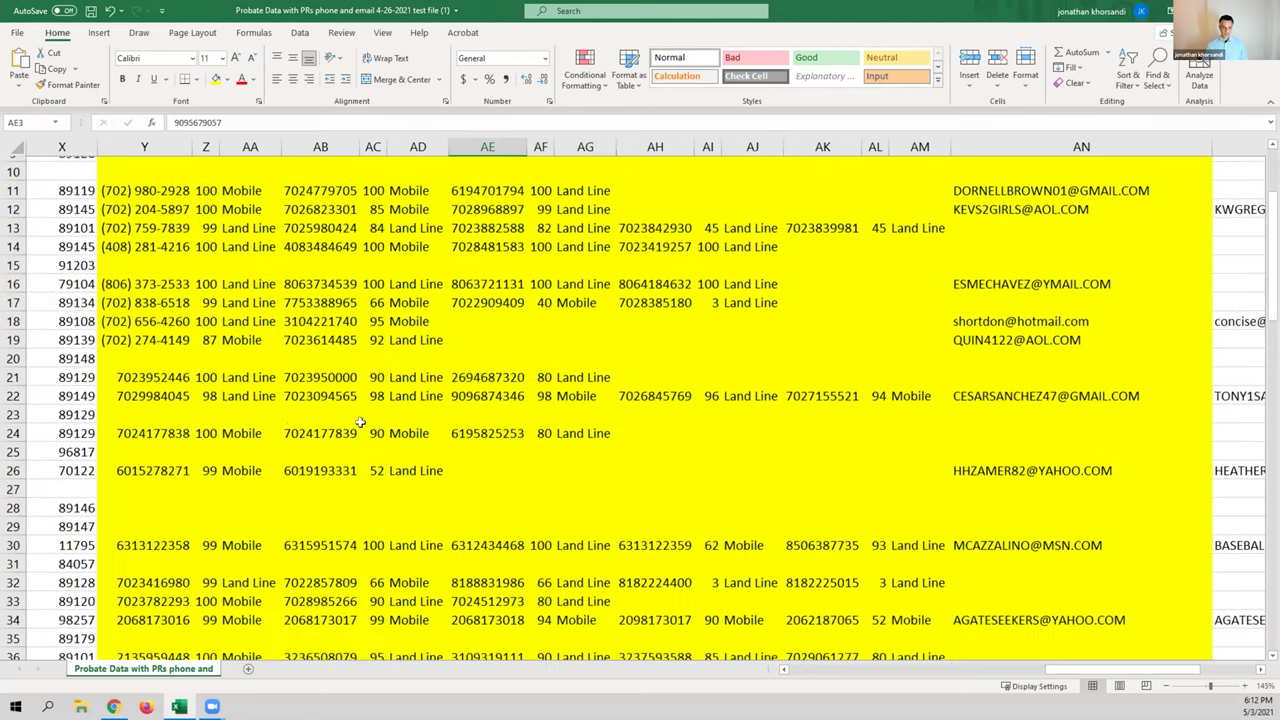
scroll(735, 262, up, 1)
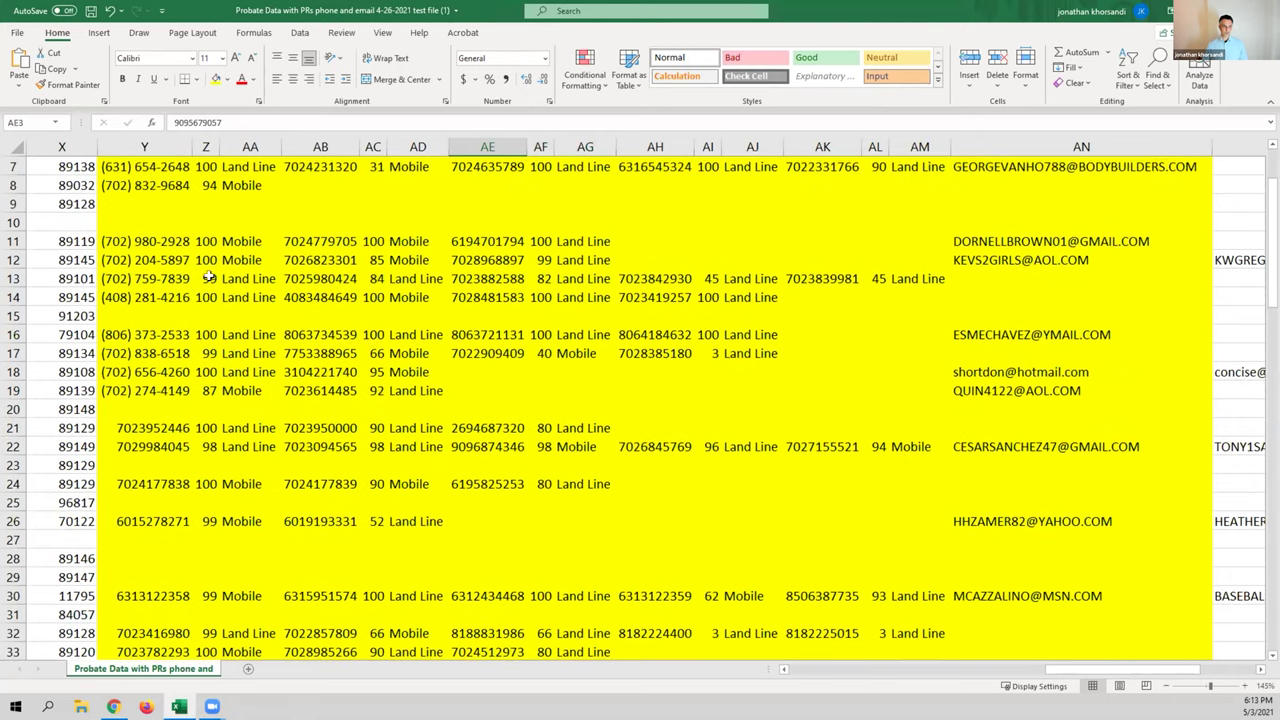
click(201, 277)
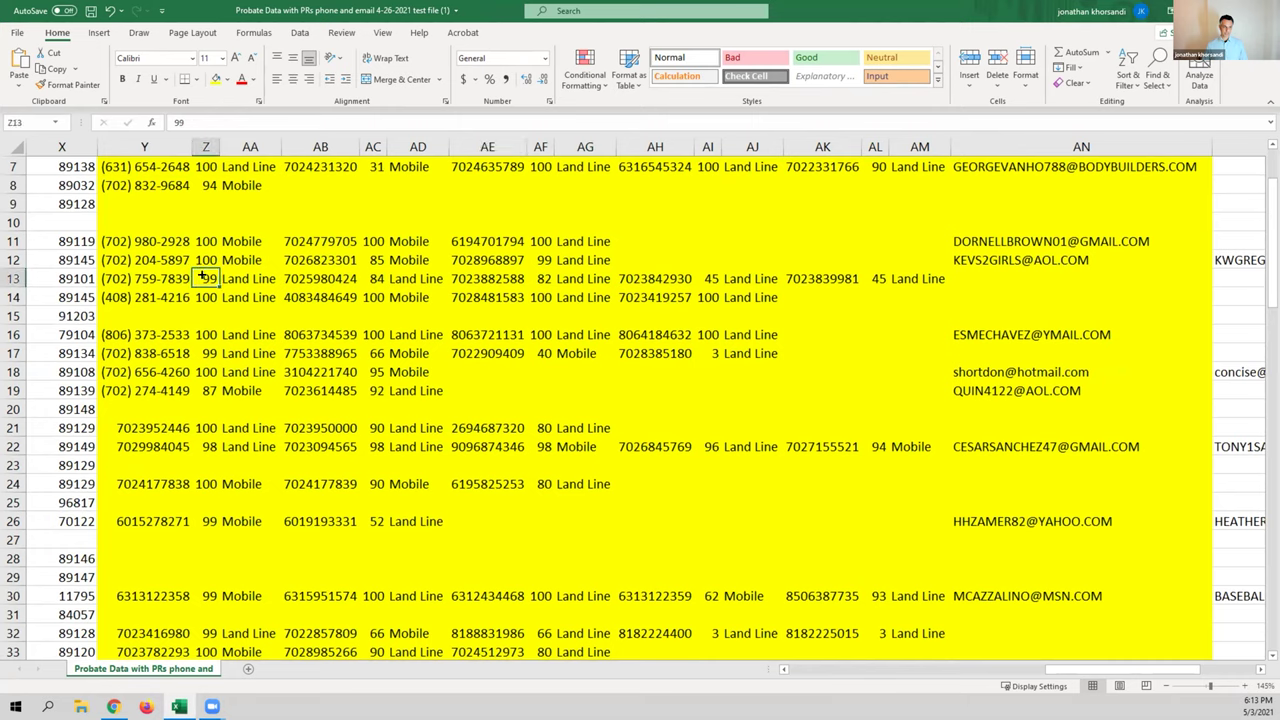
click(866, 278)
drag(900, 278, 680, 273)
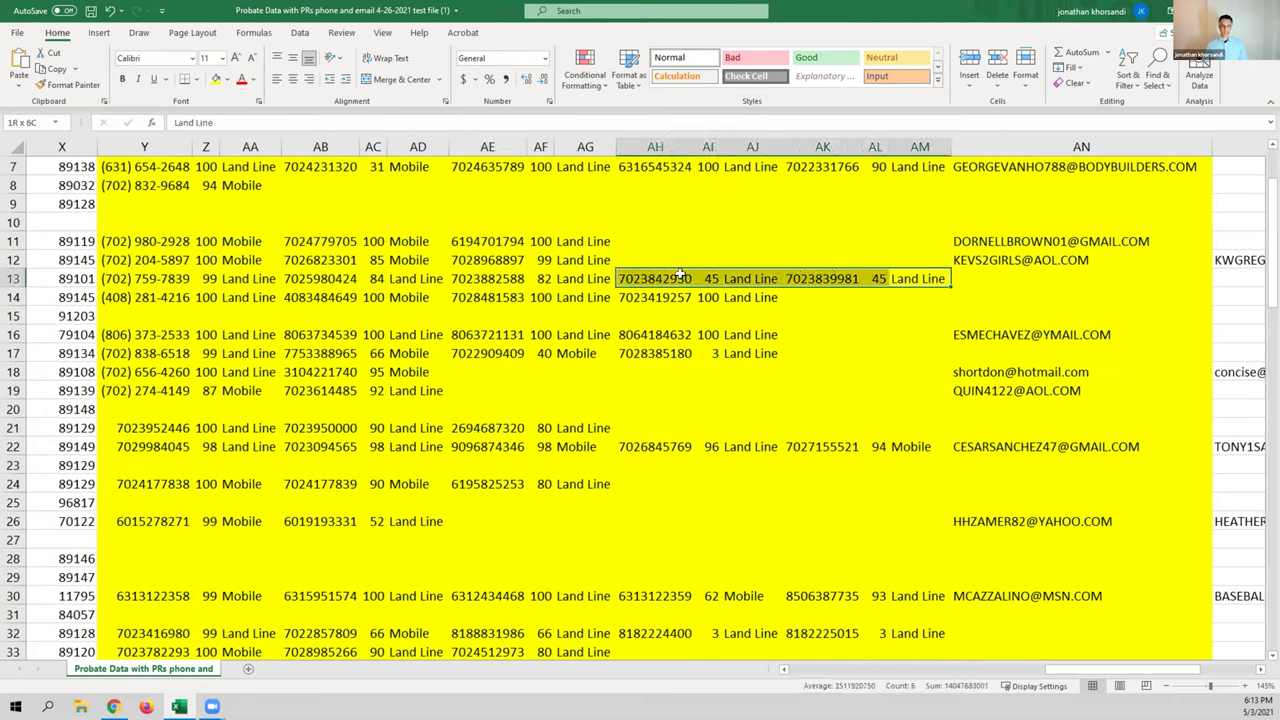
drag(185, 278, 519, 277)
click(350, 274)
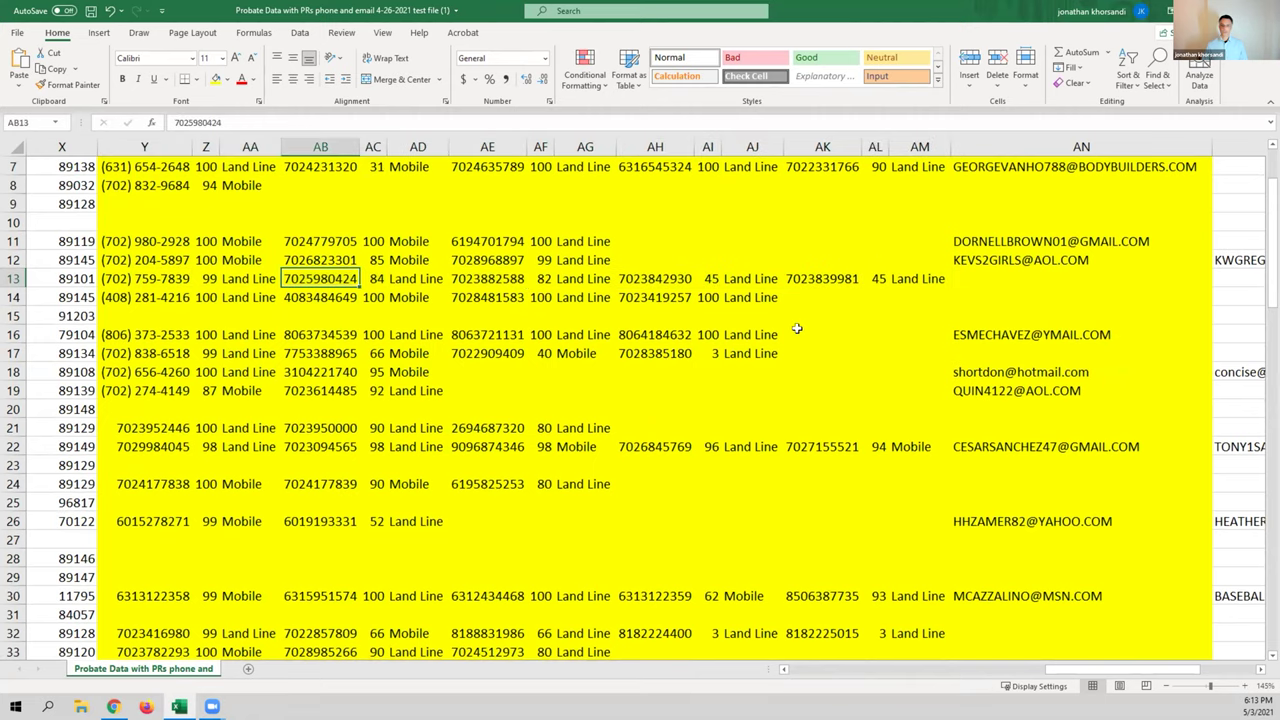
Review the addresses listed in the email and email2 columns beside the phone data
scroll(797, 328, up, 2)
drag(1001, 166, 1043, 500)
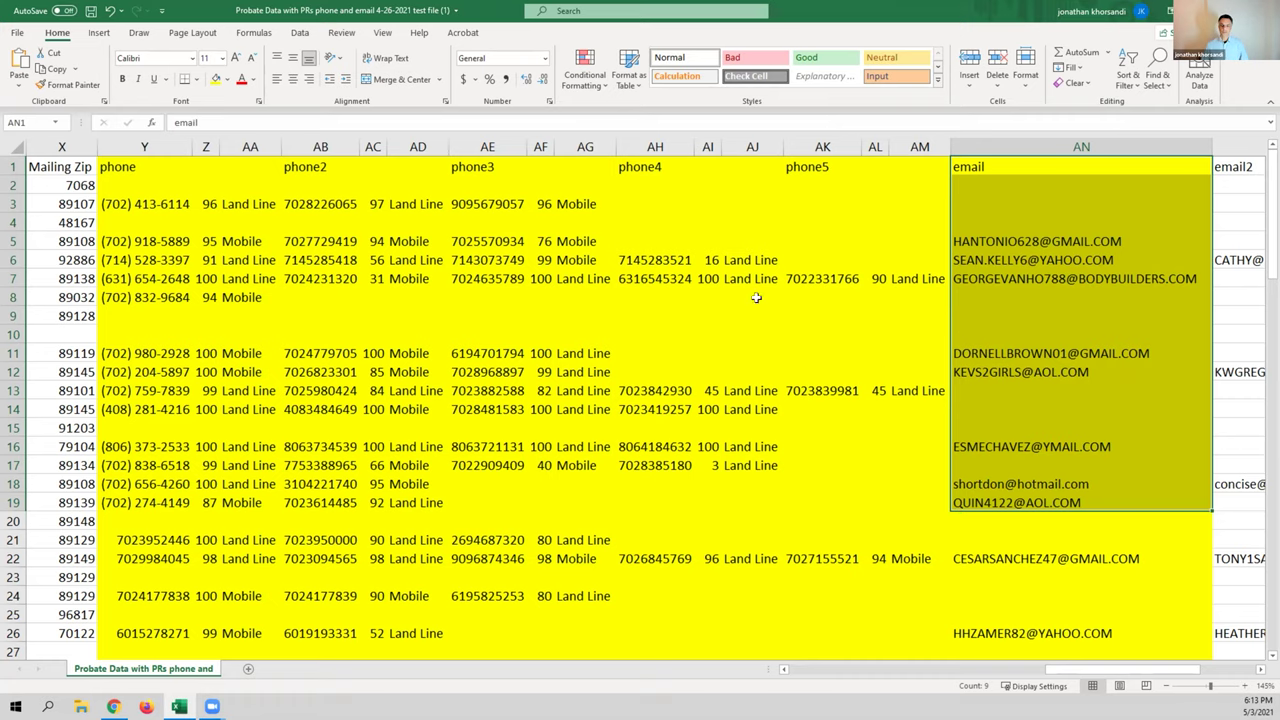
drag(1166, 670, 1224, 670)
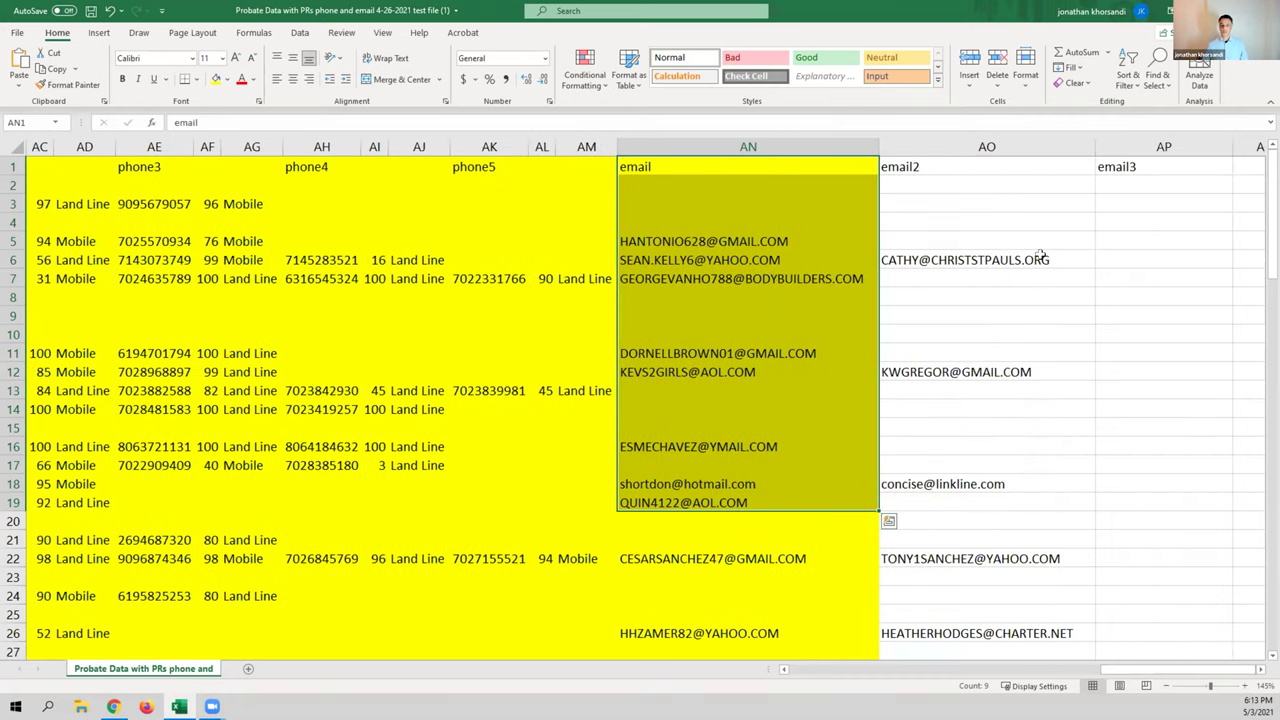
drag(713, 167, 1045, 315)
drag(1051, 431, 1050, 505)
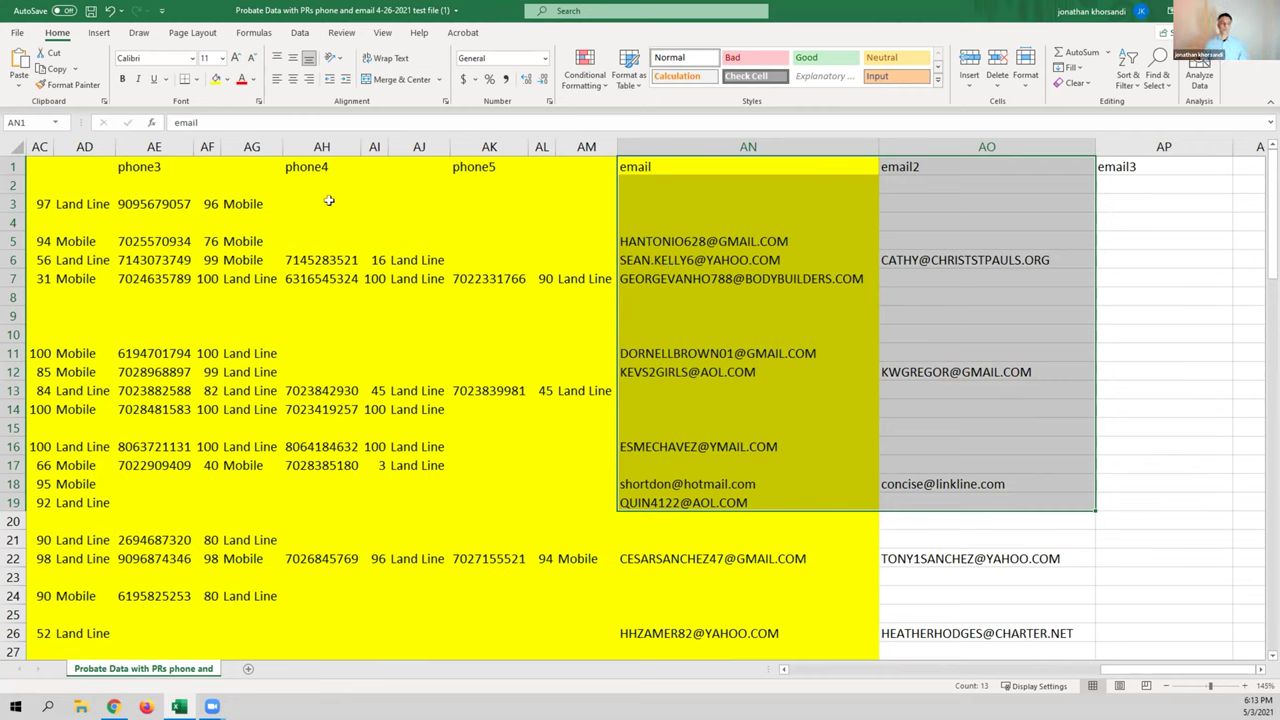
click(711, 240)
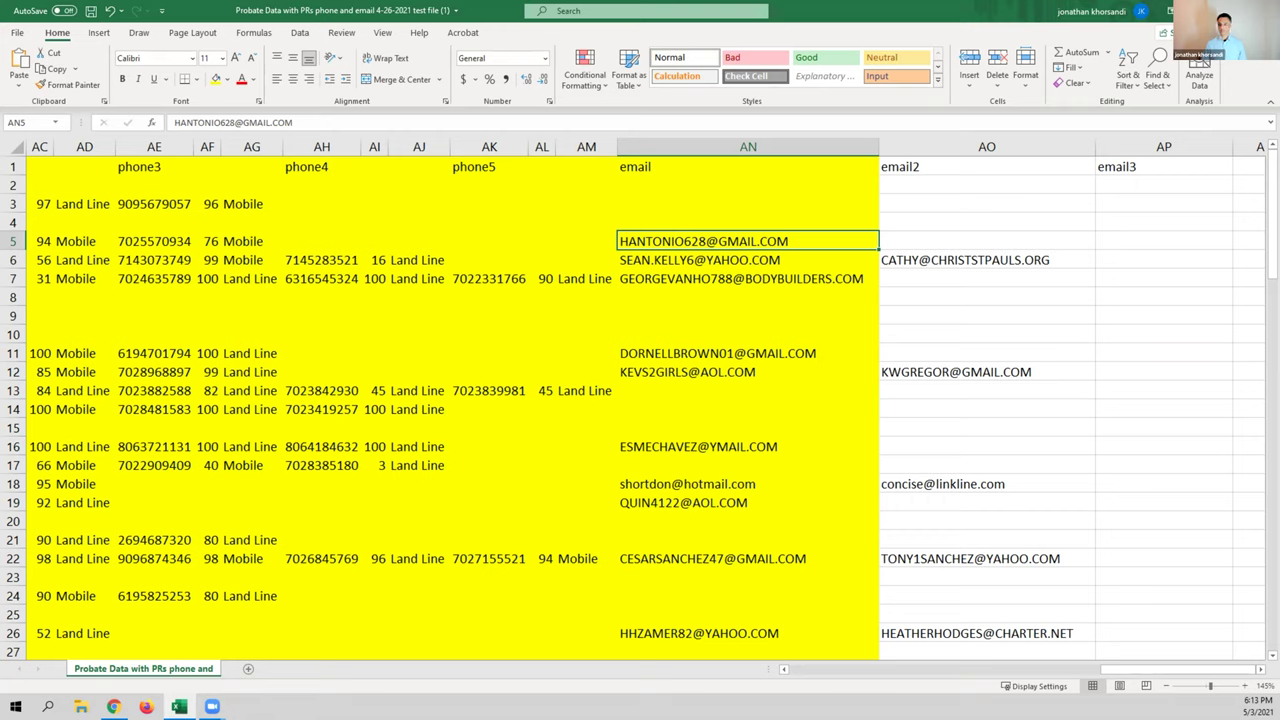
Switch from the workbook to Chrome, bring up the open bestskiptracing.com page and look over its home page
key(alt+Tab)
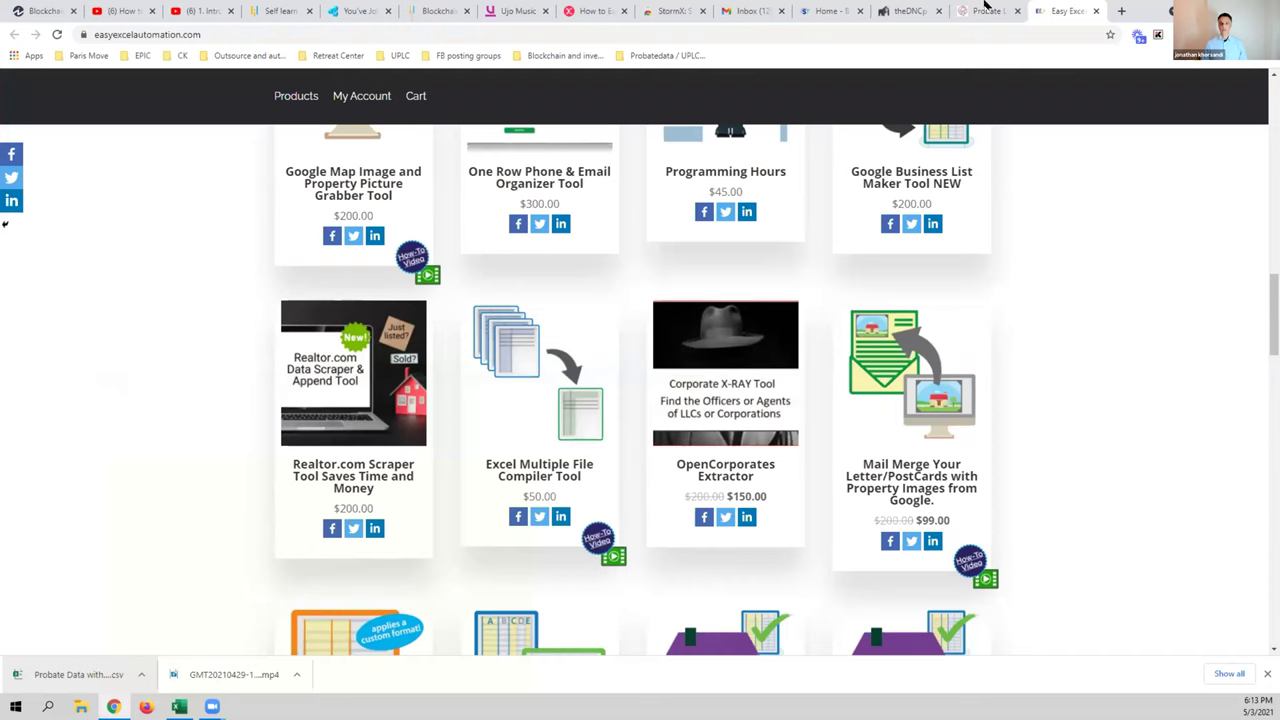
click(817, 12)
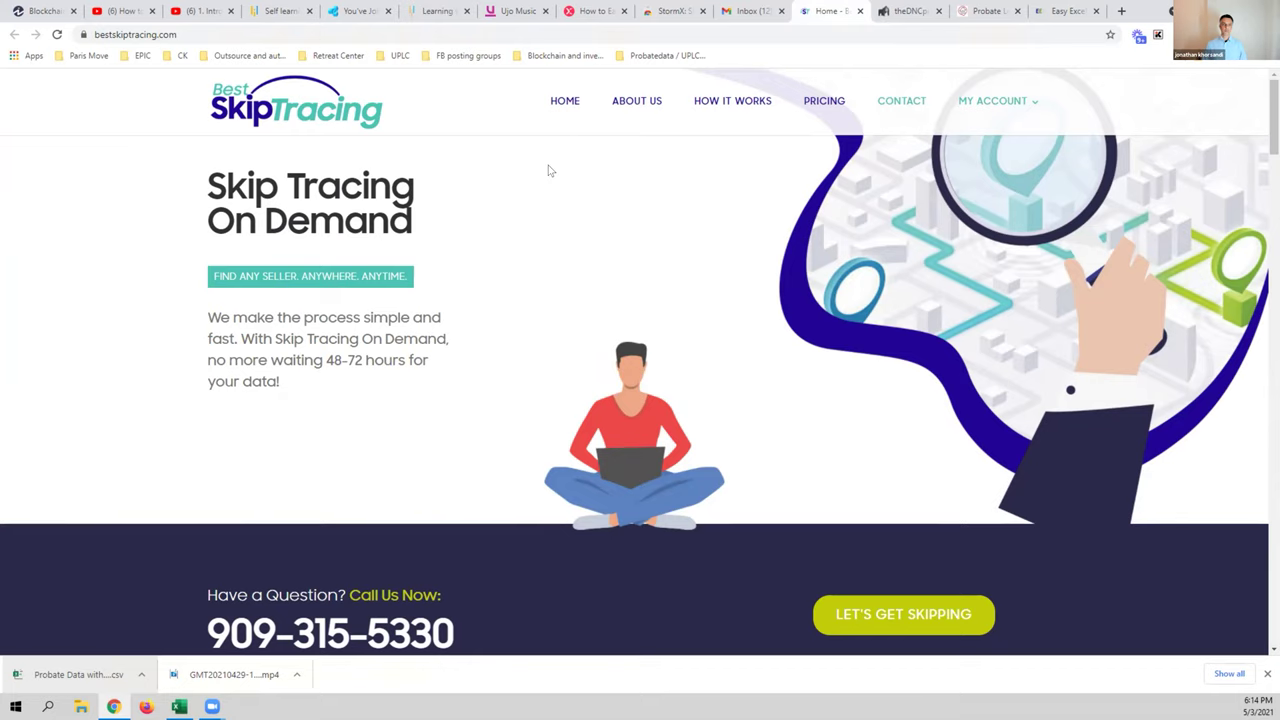
scroll(554, 169, down, 1)
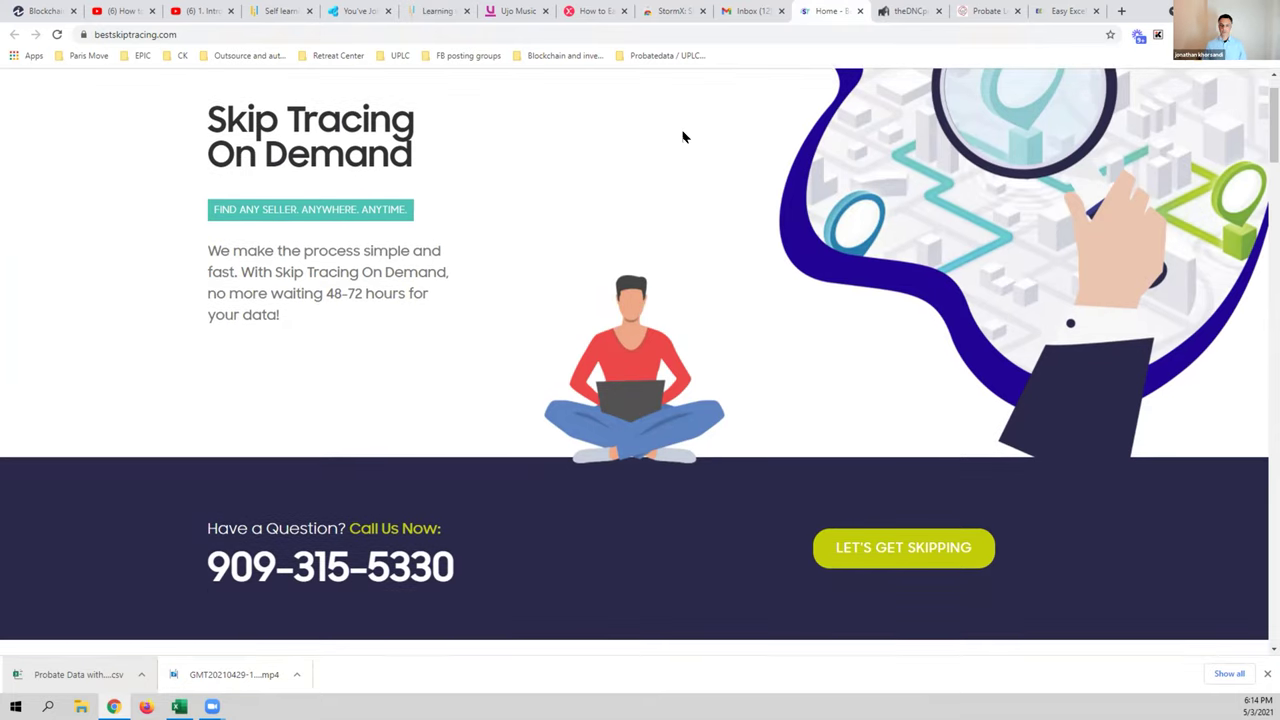
scroll(683, 134, down, 1)
scroll(629, 168, down, 3)
scroll(629, 165, up, 4)
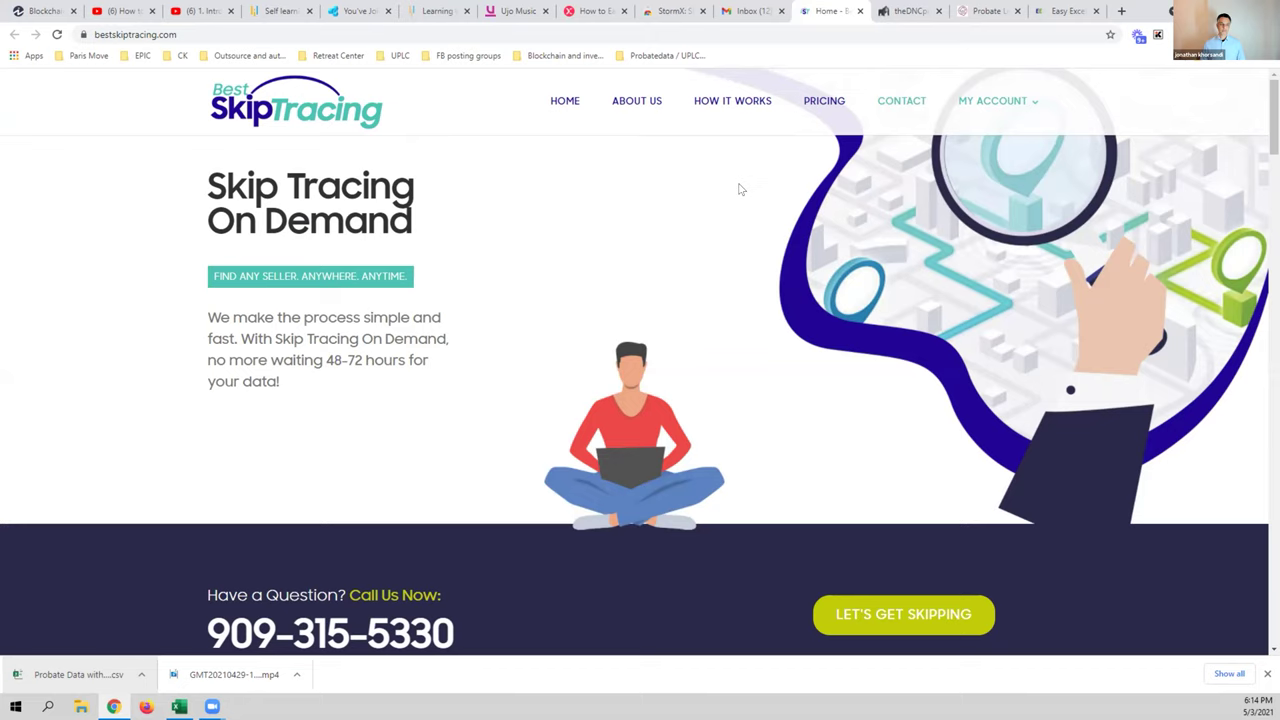
Highlight the "48-72" hours figure in the Skip Tracing On Demand intro, look further down the page, and focus the site's web address
scroll(740, 189, down, 1)
drag(327, 292, 363, 290)
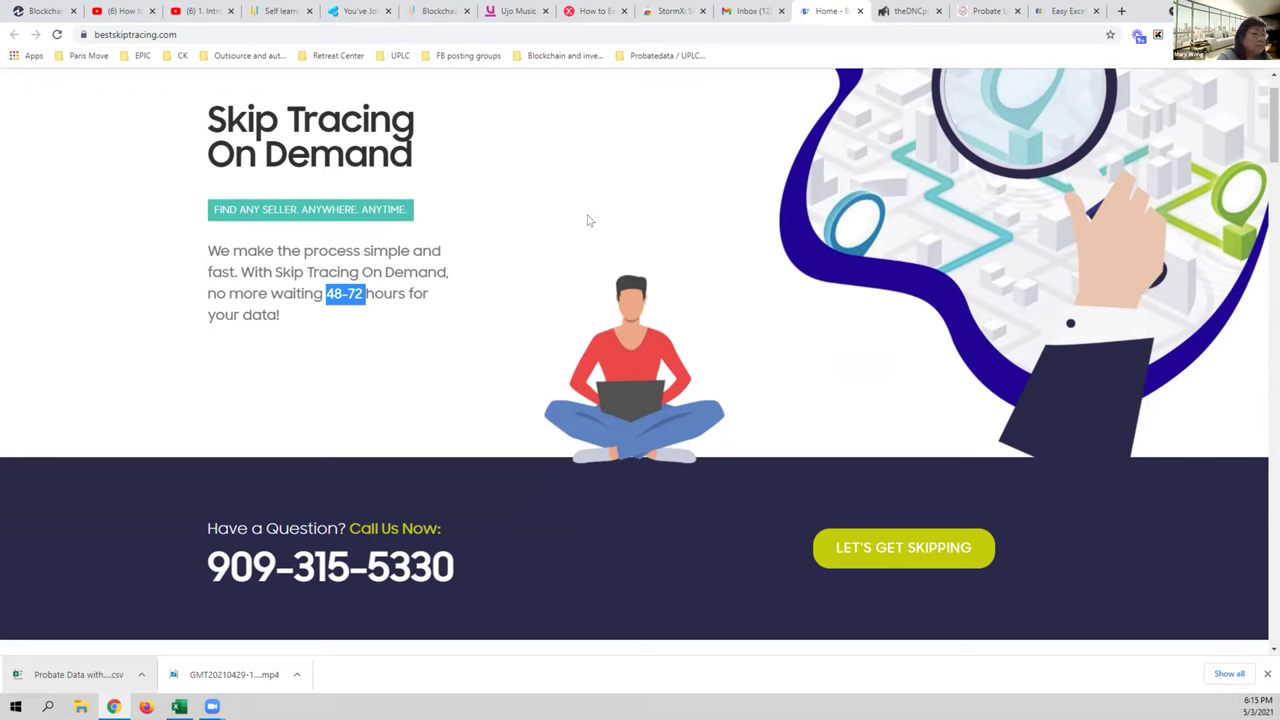
scroll(741, 192, down, 1)
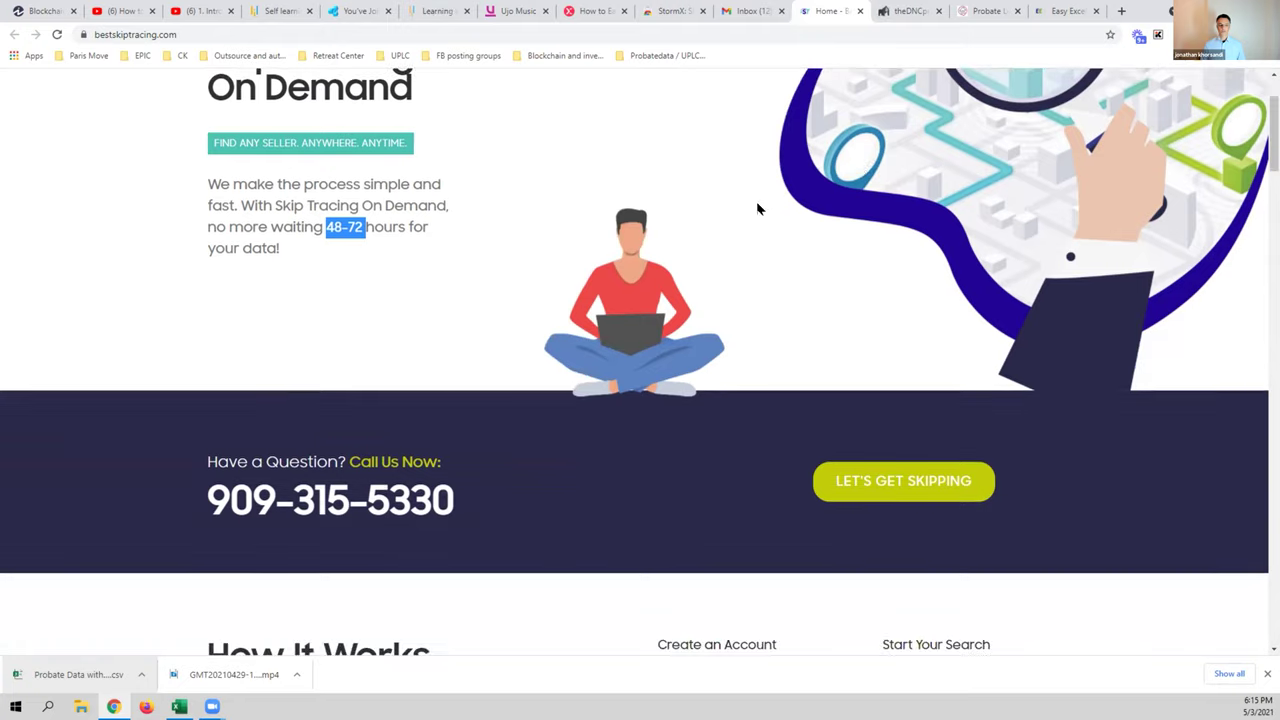
scroll(757, 206, down, 2)
scroll(705, 201, up, 3)
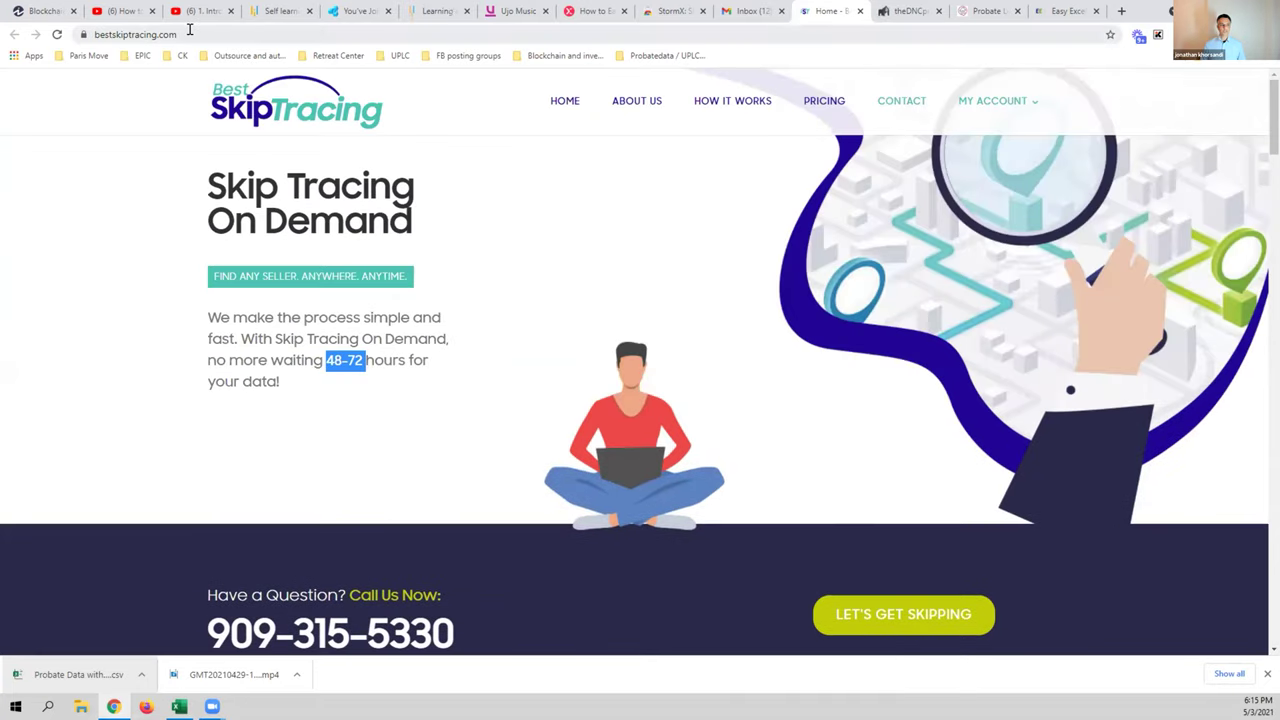
click(189, 31)
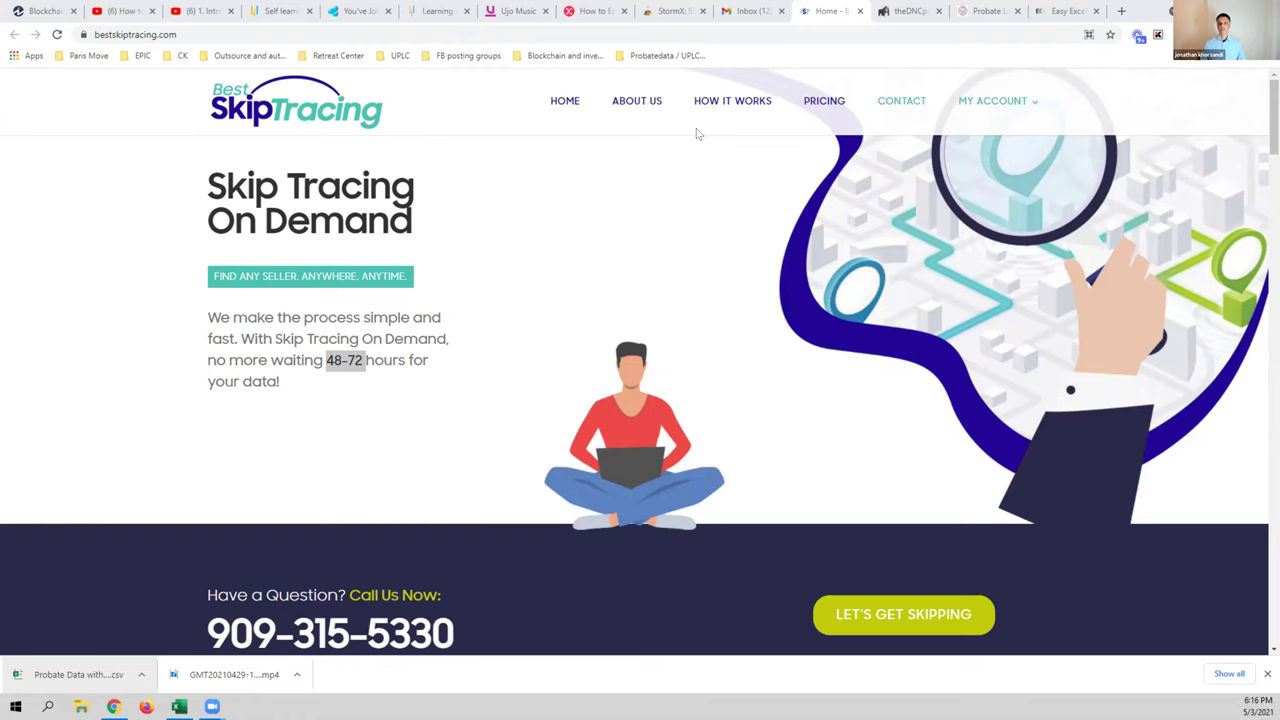
Go to the open thedncproject.org page and point out its web address
click(903, 12)
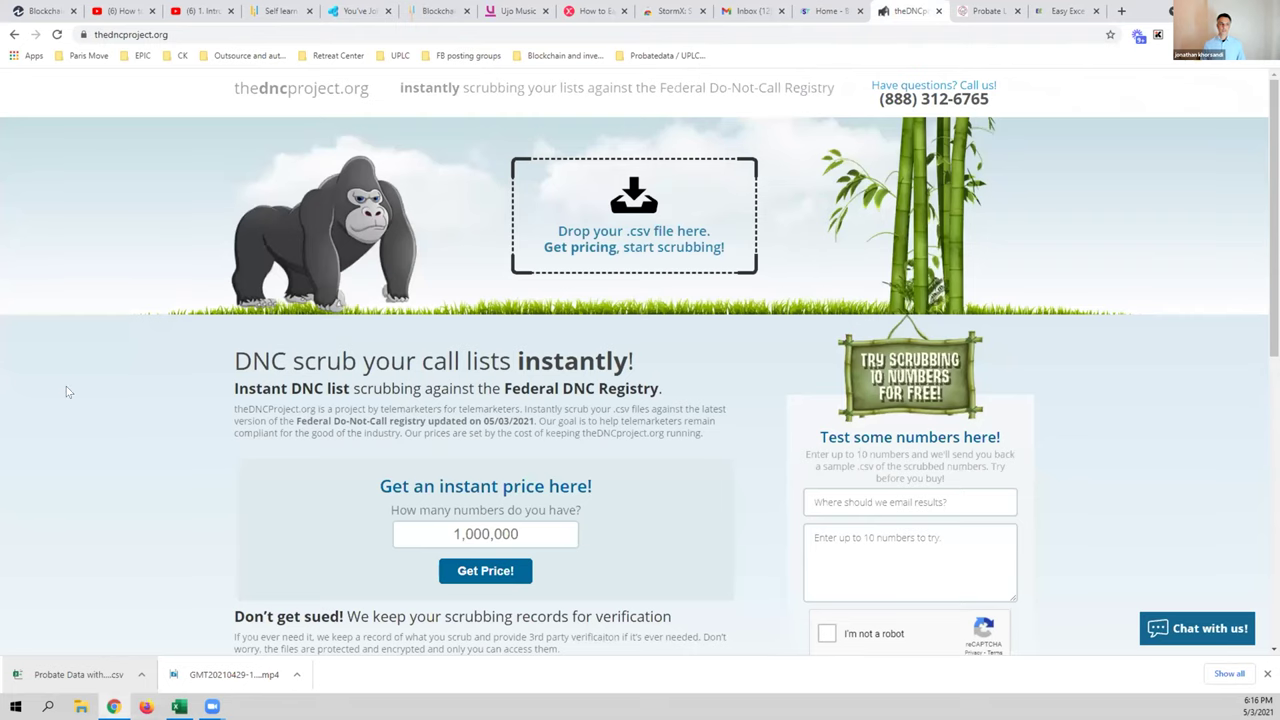
click(193, 25)
click(200, 34)
drag(220, 34, 92, 31)
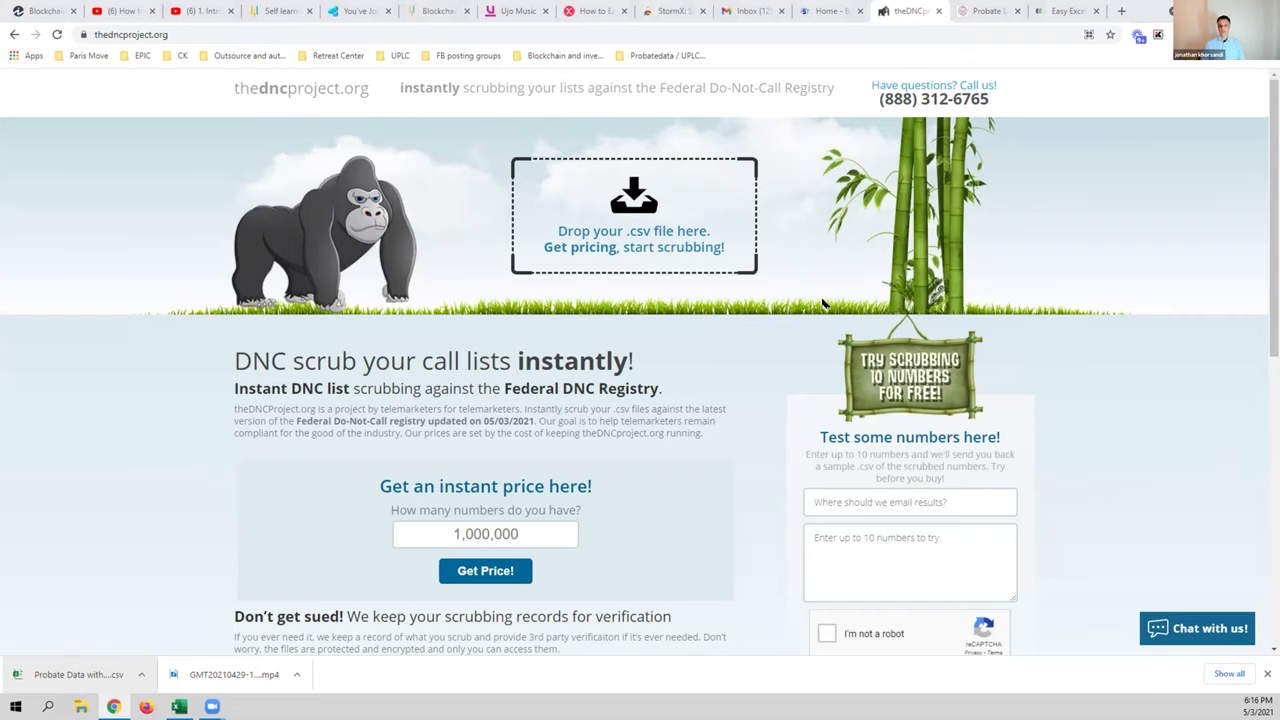
Get an instant DNC and mobile scrubbing price quote for 500 numbers
scroll(623, 337, down, 1)
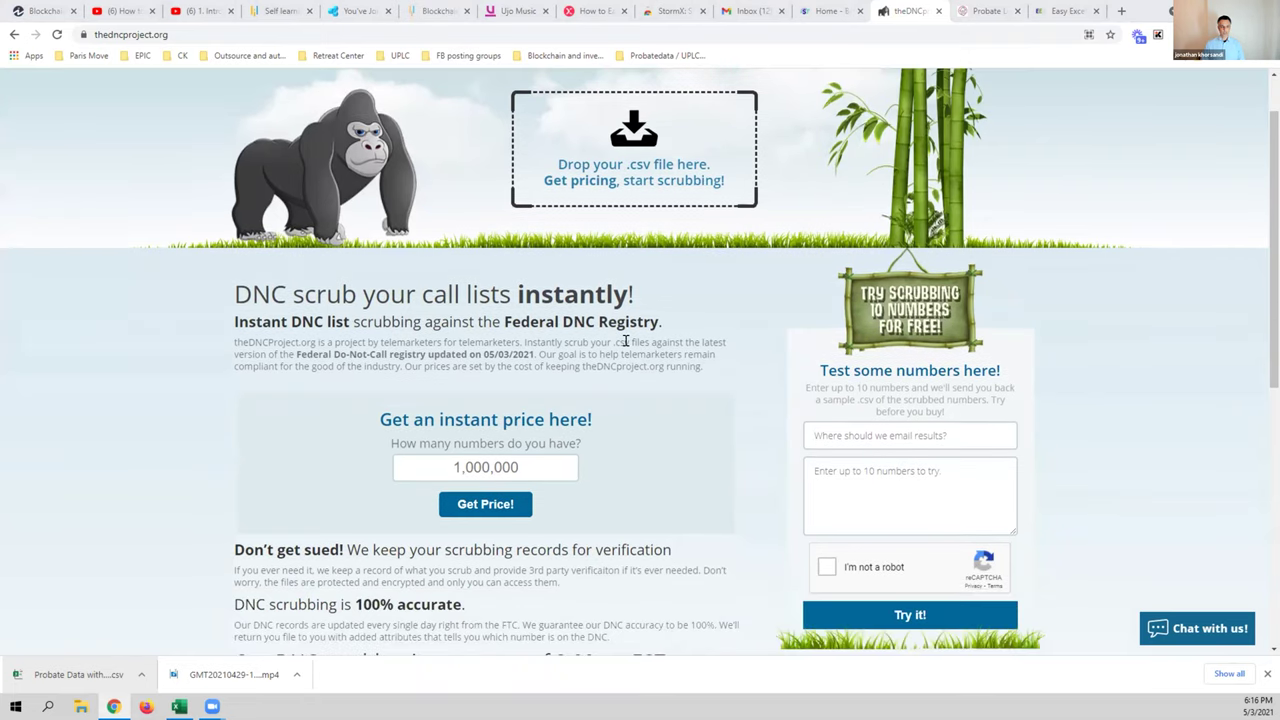
click(413, 394)
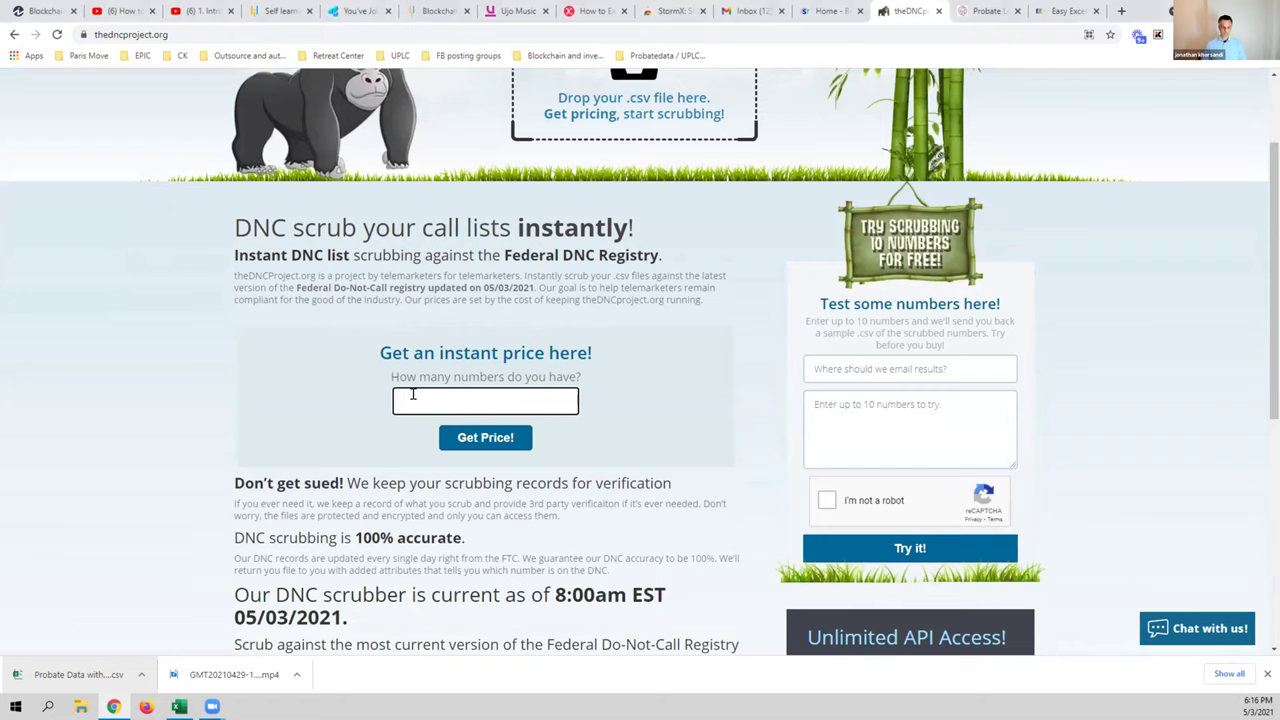
text(500)
click(485, 432)
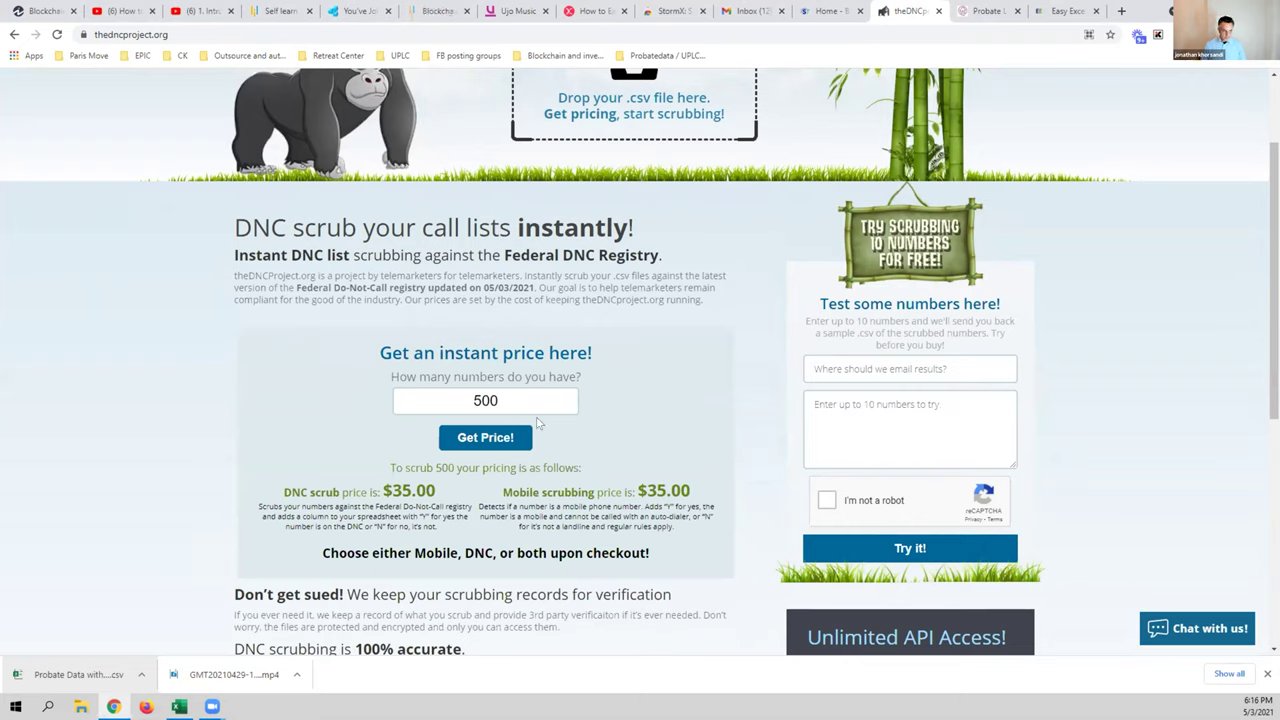
Change the instant price quote to 5,000 numbers and recalculate the scrubbing prices
double_click(455, 394)
text(5000)
click(471, 437)
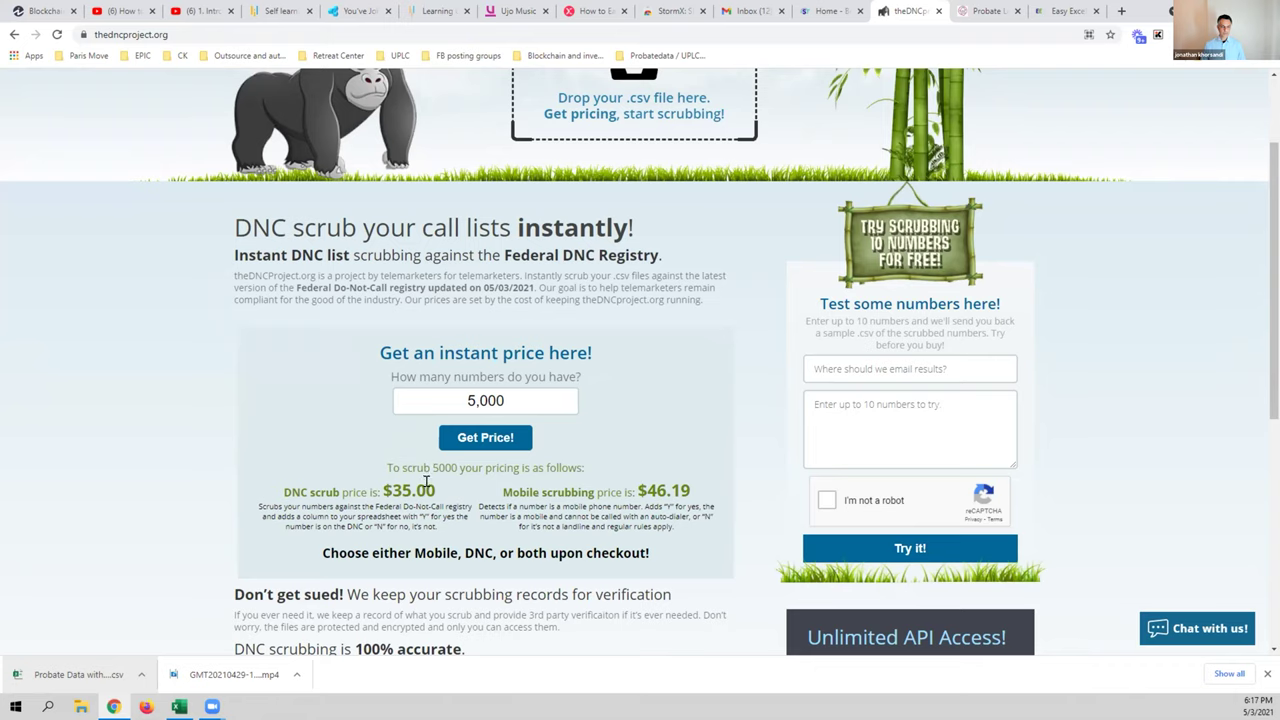
Set the number count back to 500 and request the scrubbing prices again
scroll(481, 483, down, 1)
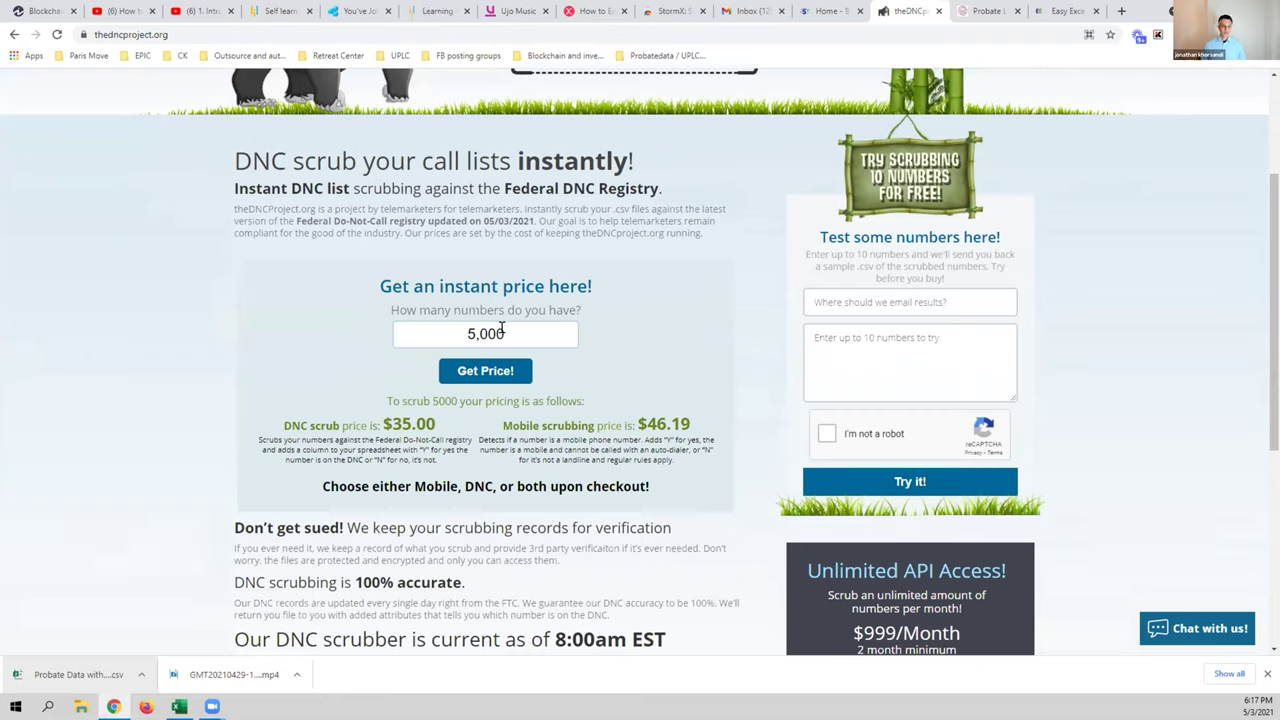
drag(505, 332, 436, 331)
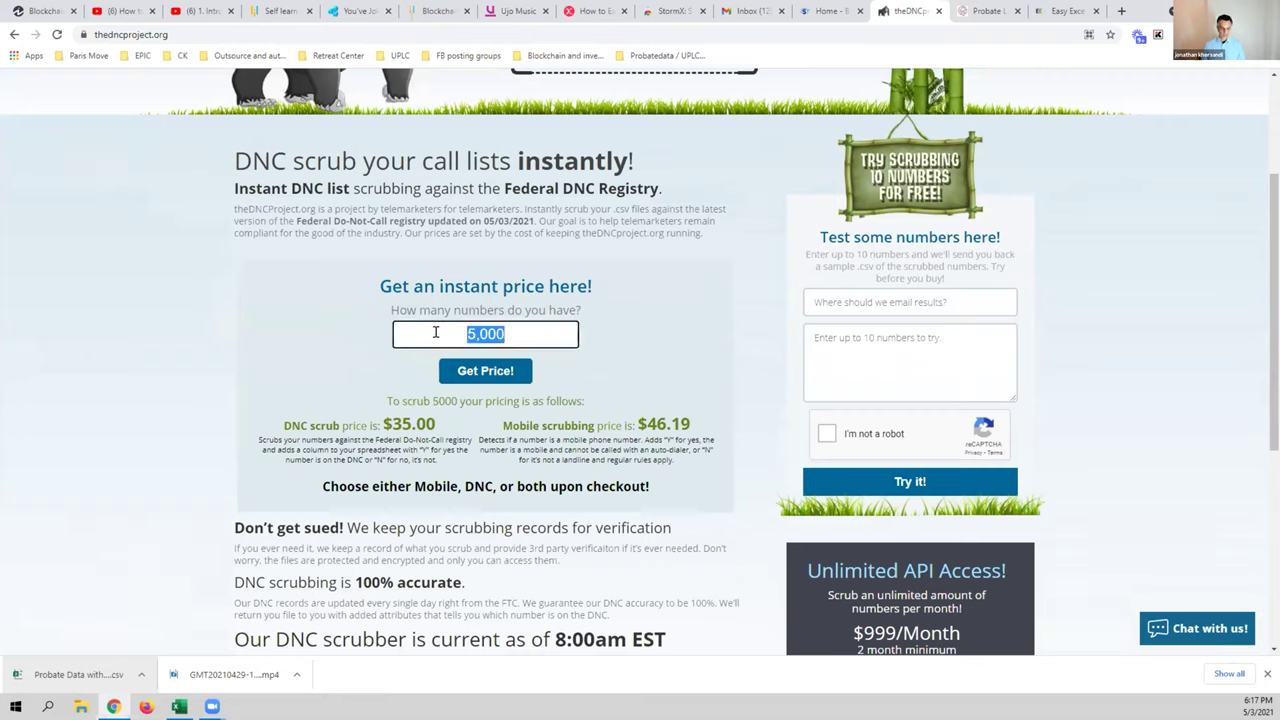
text(500)
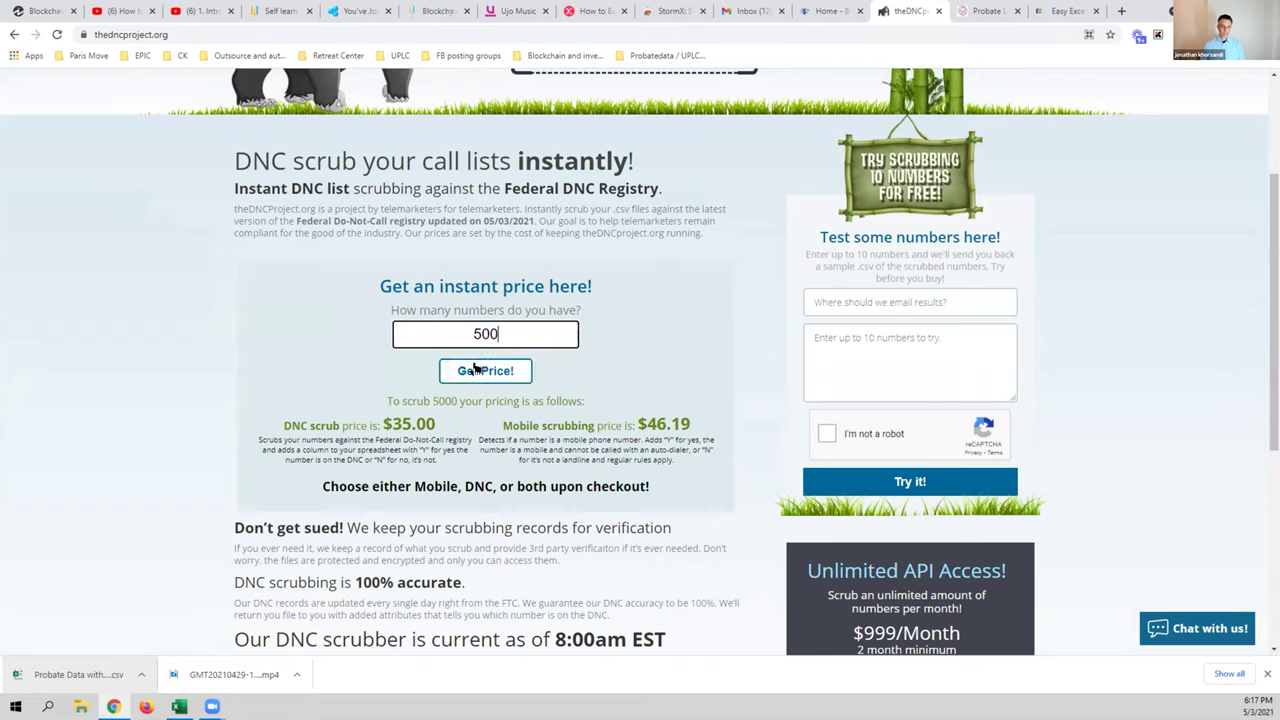
click(338, 370)
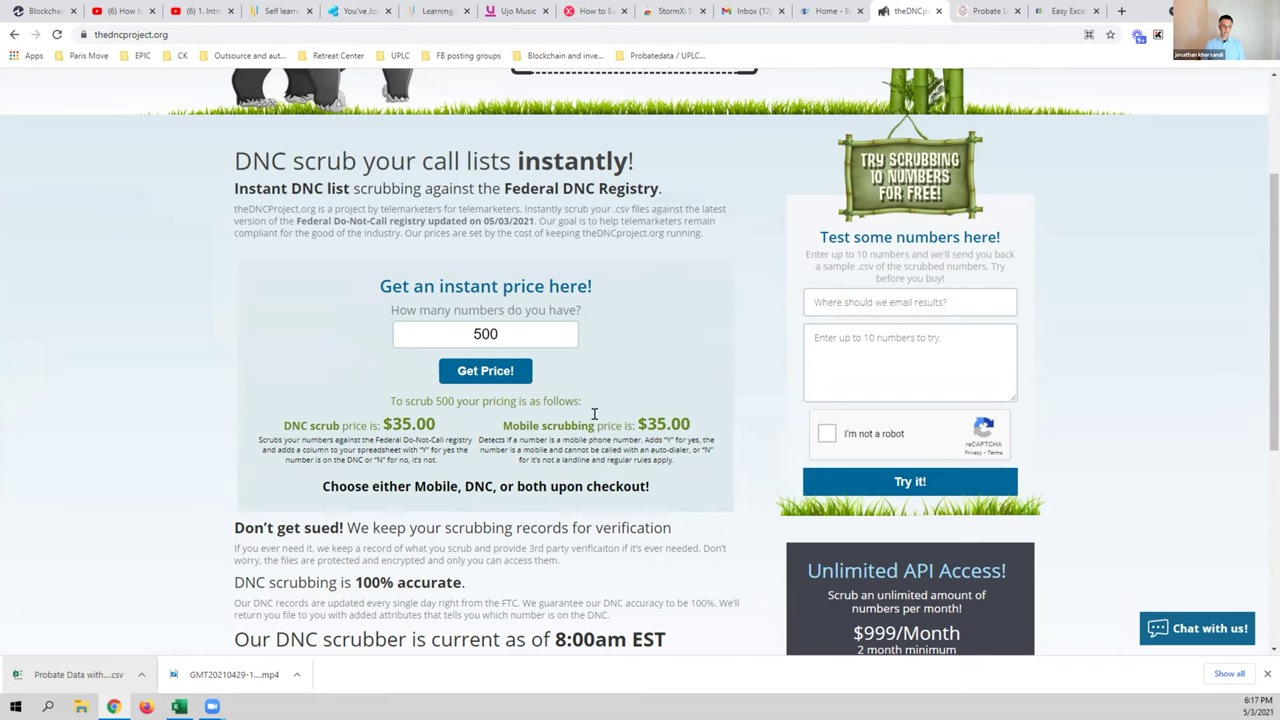
Read the scrubbing record and accuracy notes below the quote, and highlight the date the DNC scrubber is current as of
scroll(607, 392, down, 1)
scroll(605, 385, down, 2)
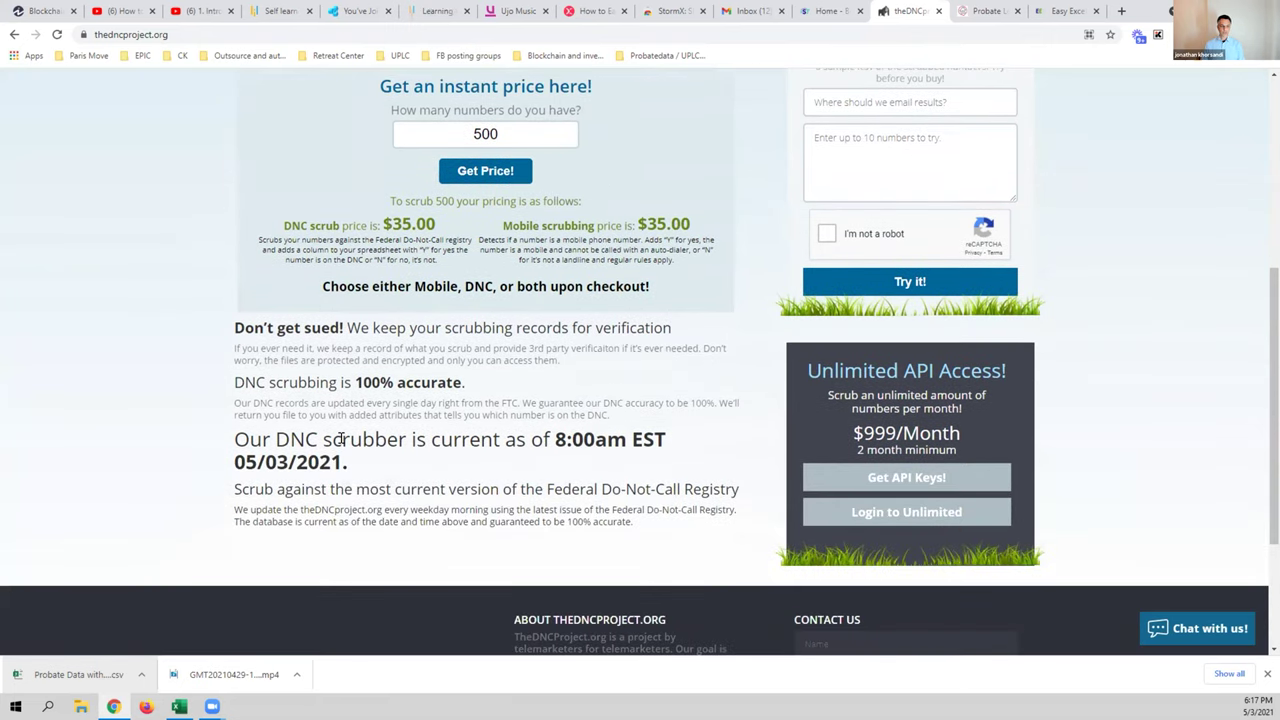
drag(332, 449, 237, 451)
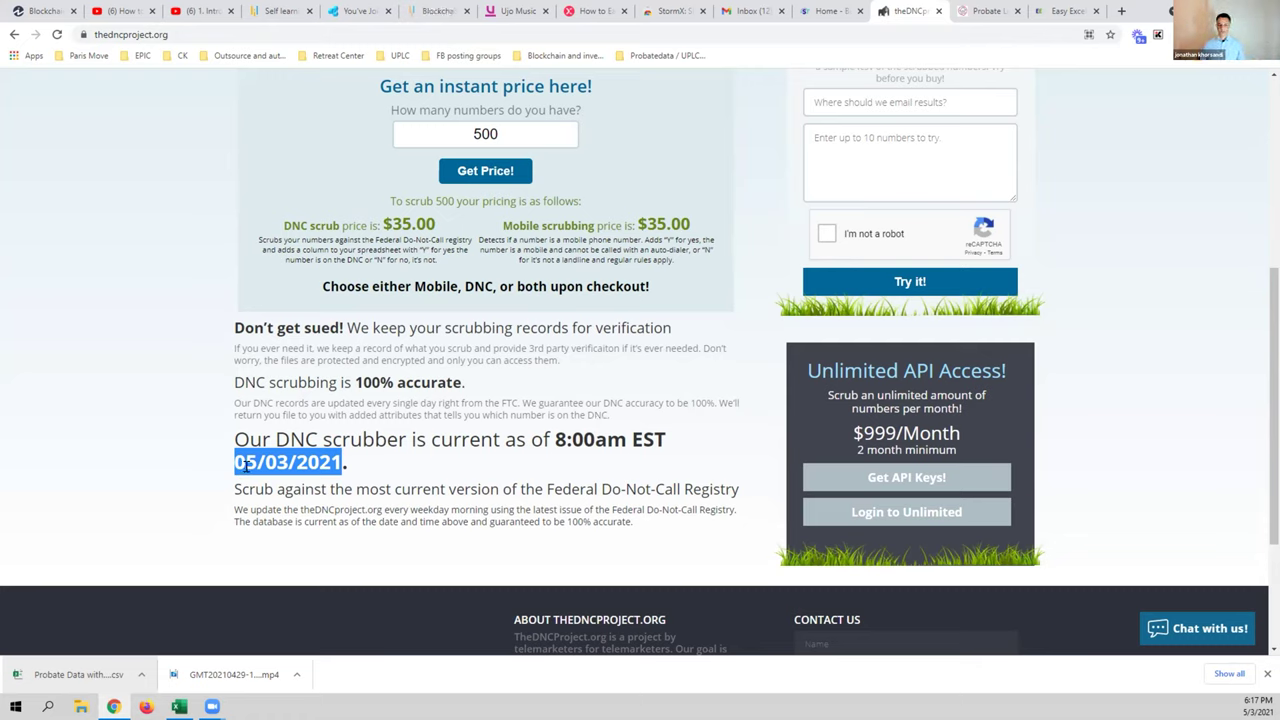
scroll(648, 400, up, 2)
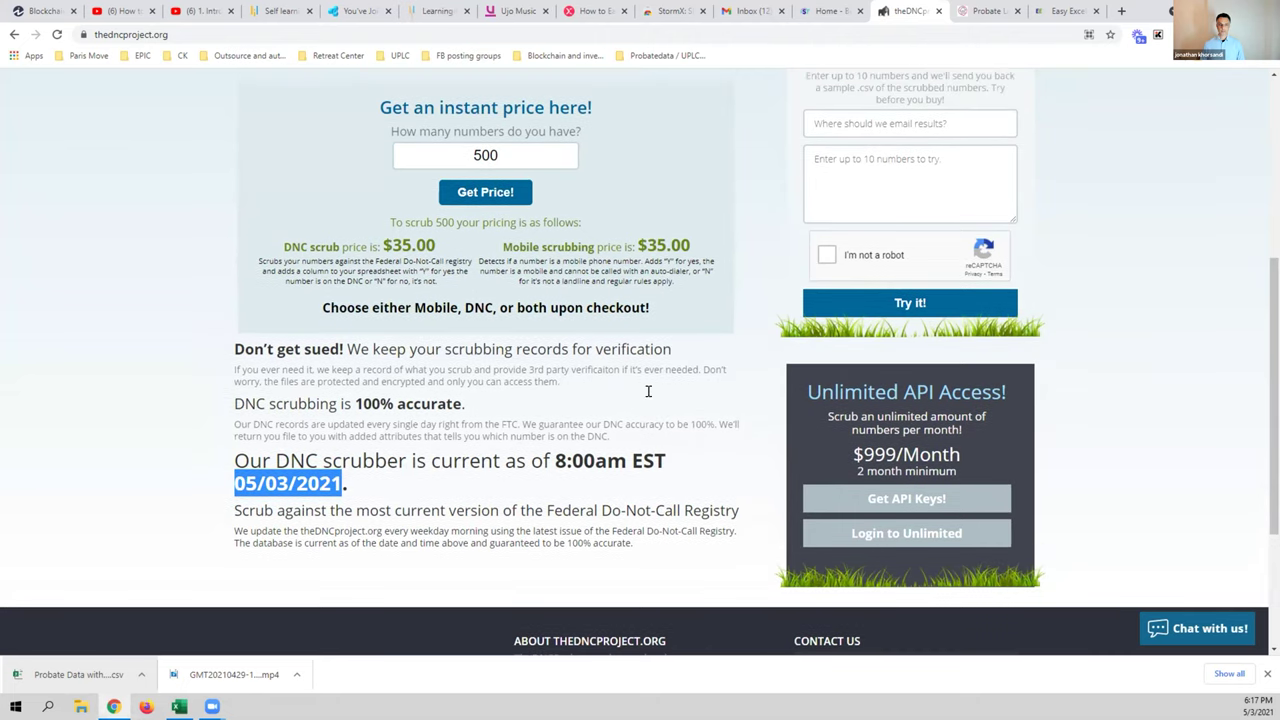
scroll(664, 384, up, 2)
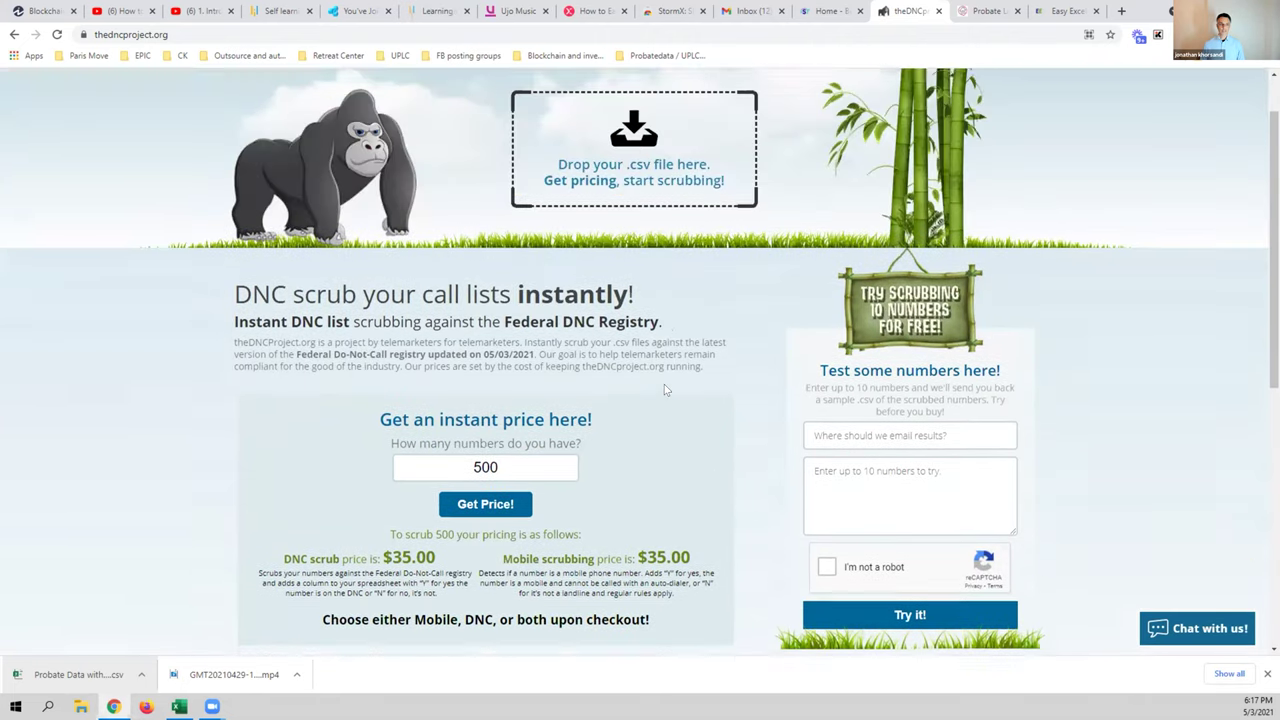